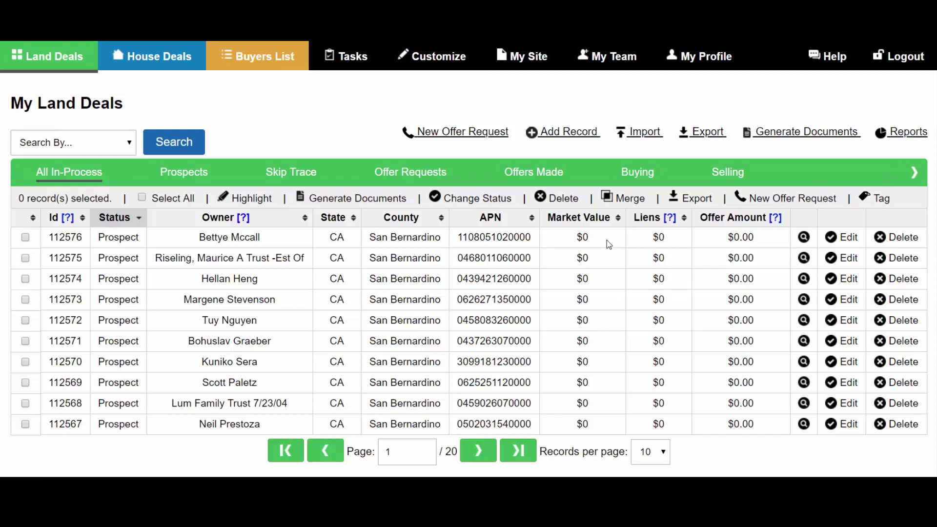
Open the Customize Site page from the top navigation bar.
click(438, 58)
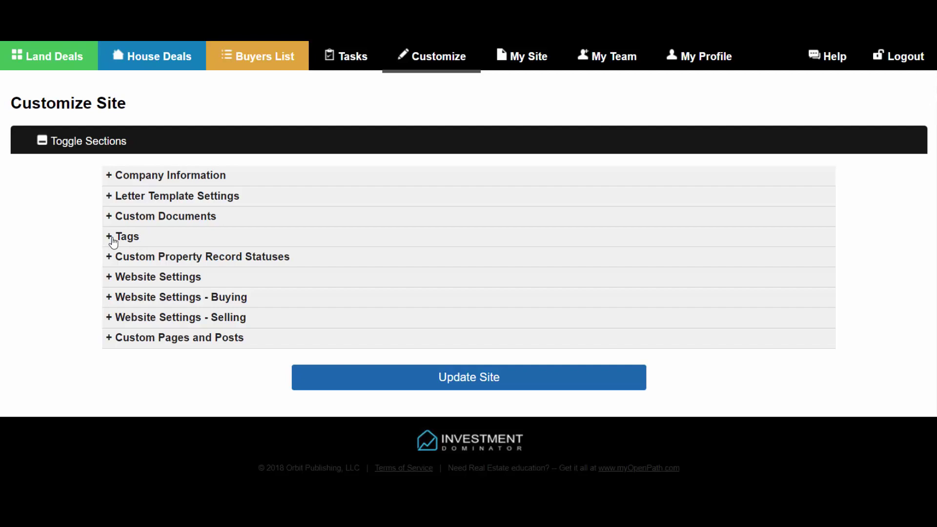
Add a new tag named 'Campaign 1' under Tags, then return to the Land Deals list.
click(111, 239)
scroll(800, 212, down, 2)
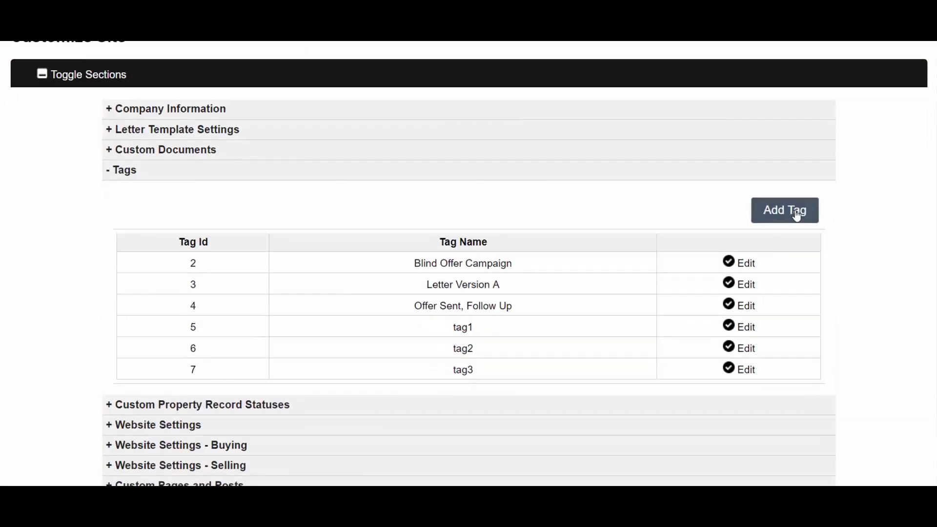
click(801, 212)
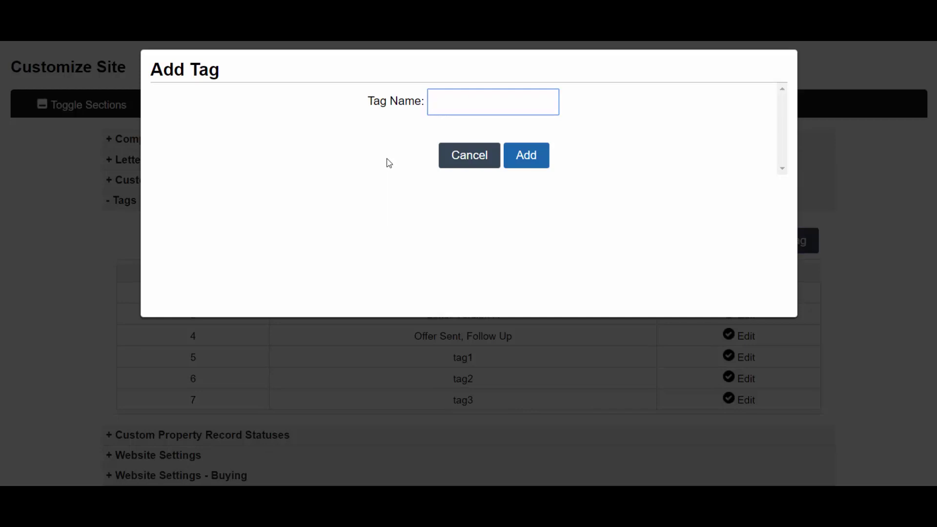
text(Campaign 1)
click(526, 156)
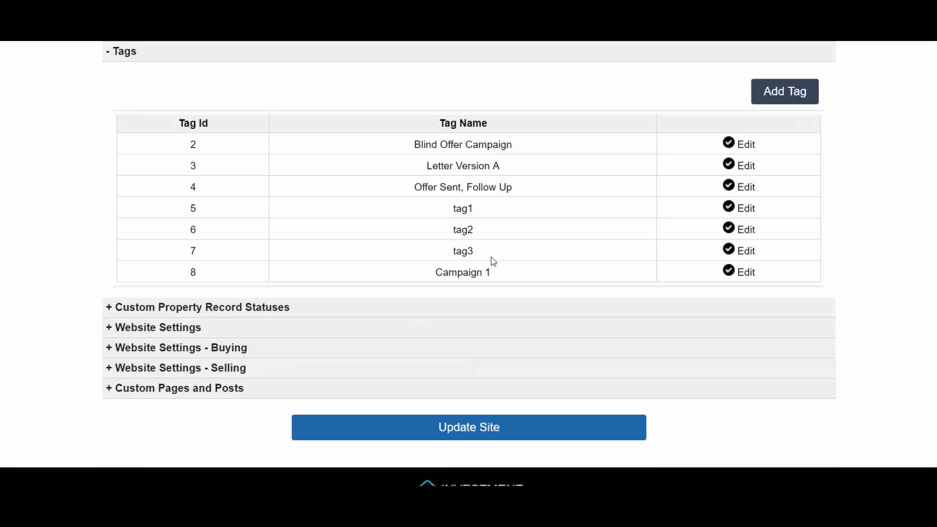
scroll(491, 259, up, 4)
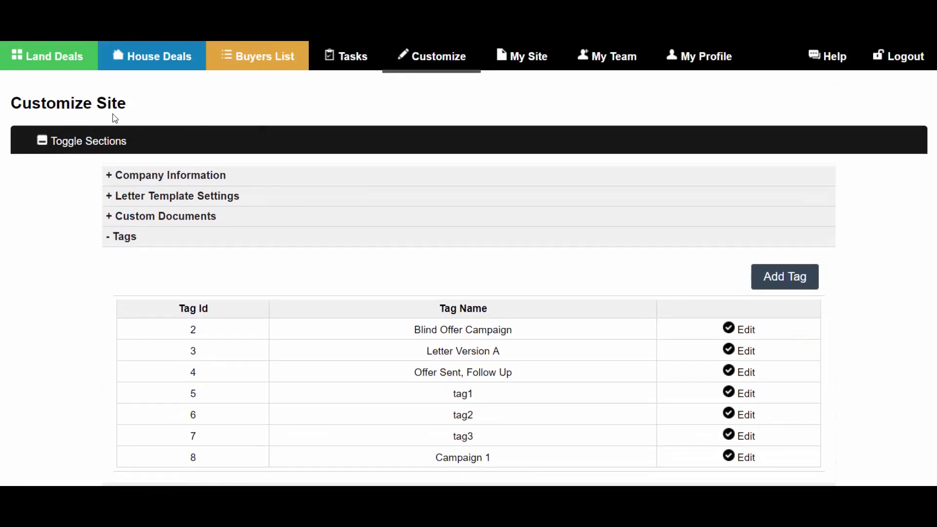
click(34, 59)
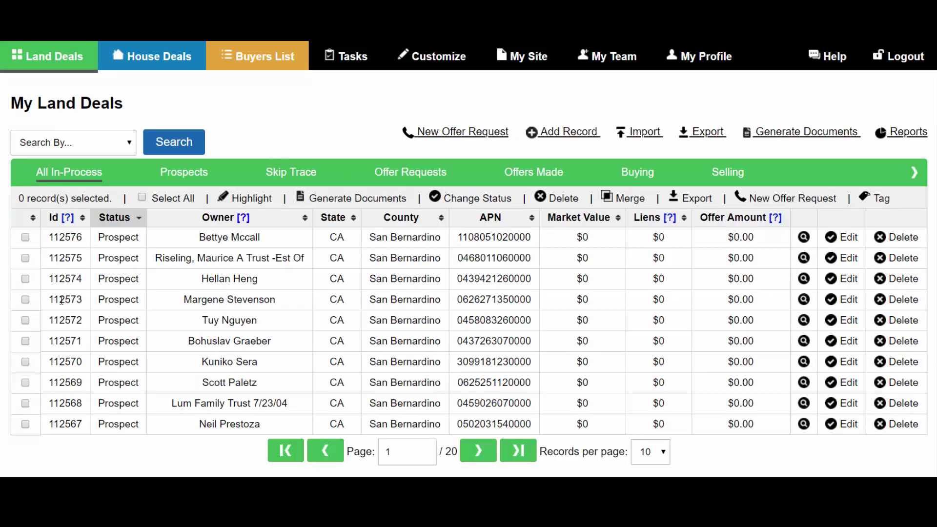
Select four land deal records (112575, 112574, 112572, 112571) in the list.
click(25, 279)
click(25, 299)
click(26, 299)
click(26, 257)
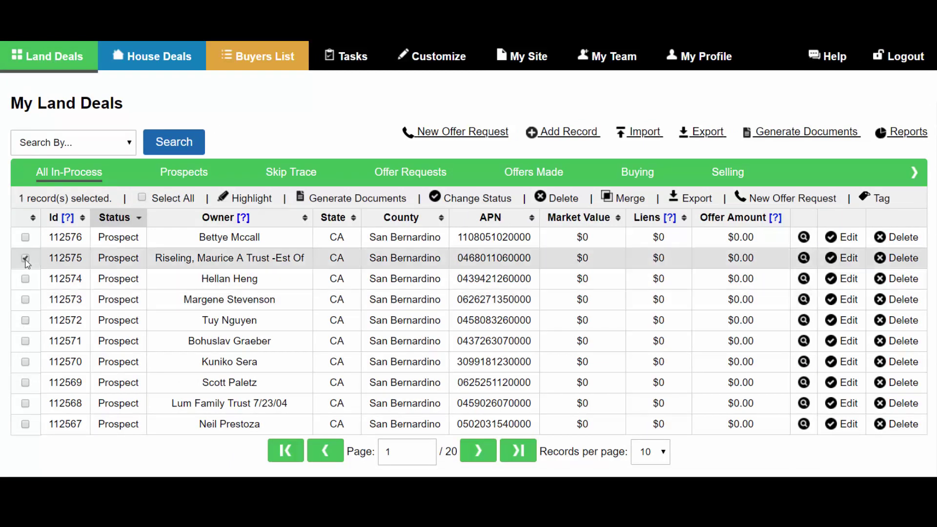
click(25, 279)
click(26, 320)
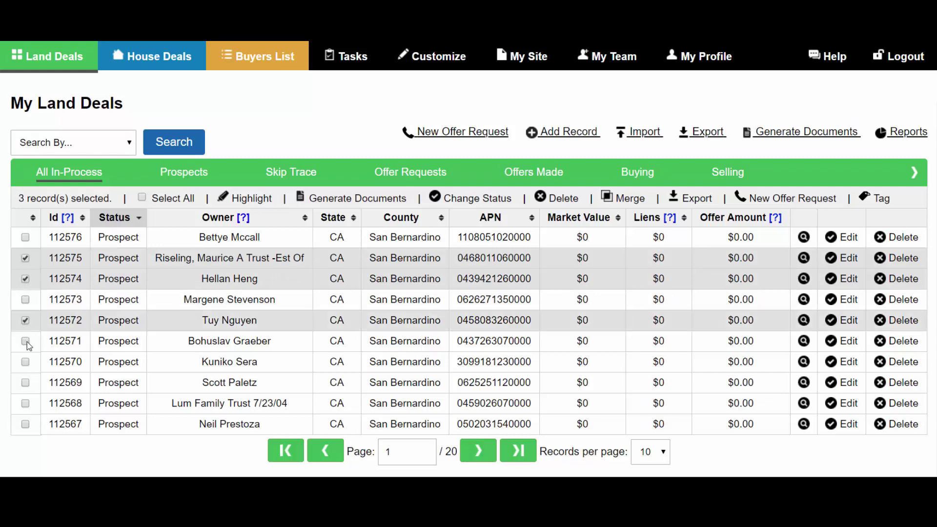
click(25, 341)
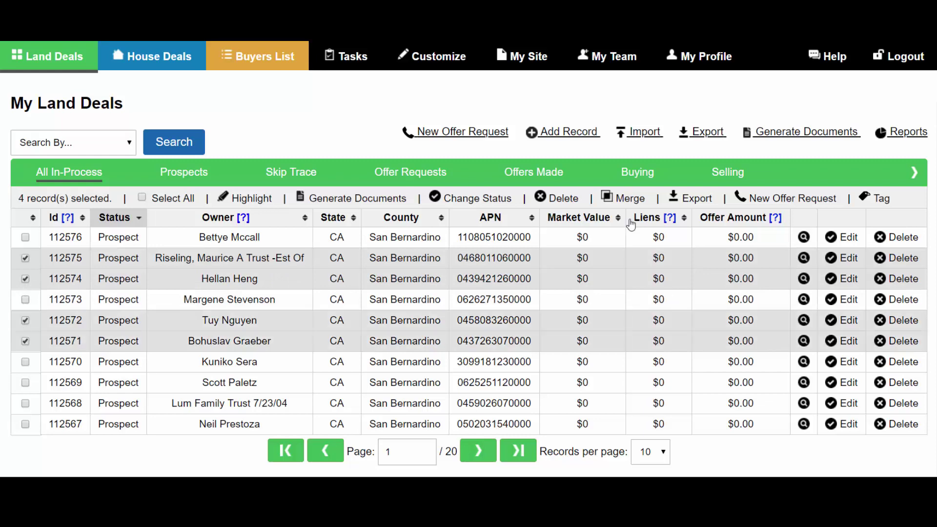
Tag the selected records with '8 - Campaign 1' and confirm the update.
click(880, 199)
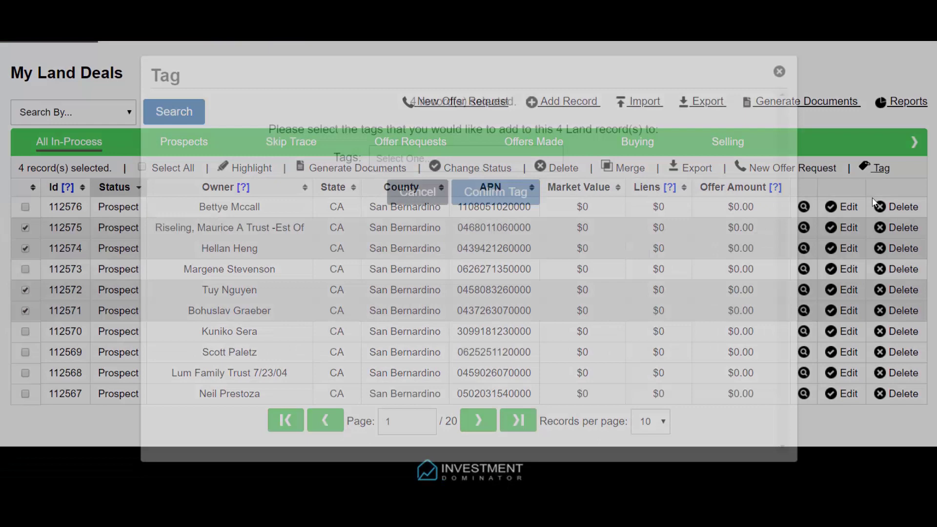
drag(413, 93, 420, 93)
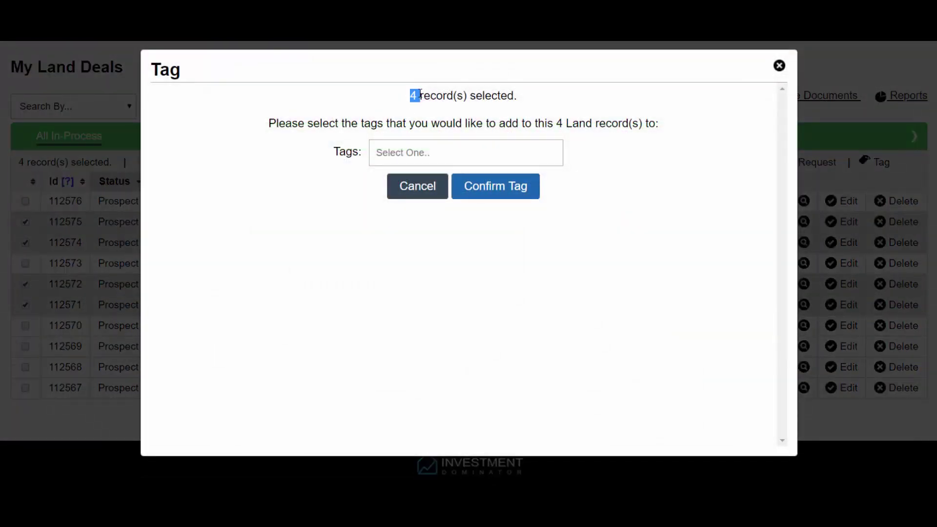
click(403, 147)
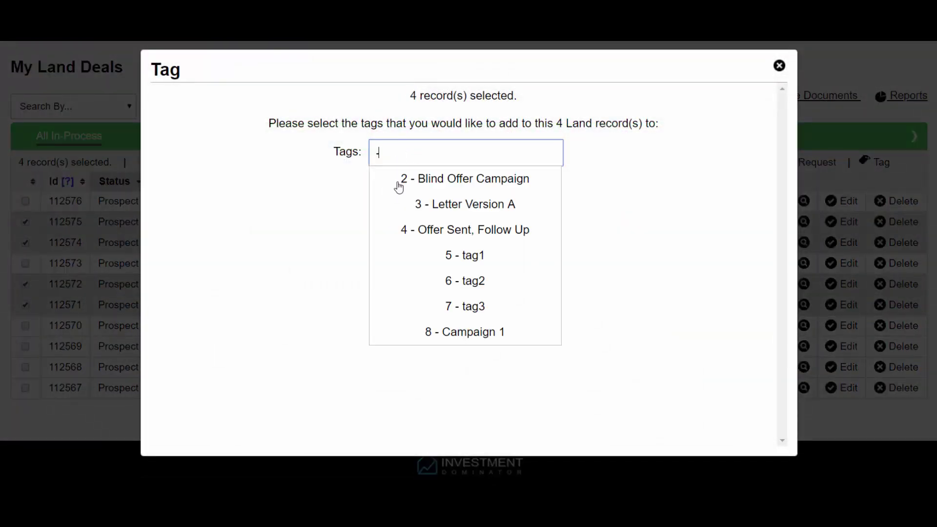
click(459, 332)
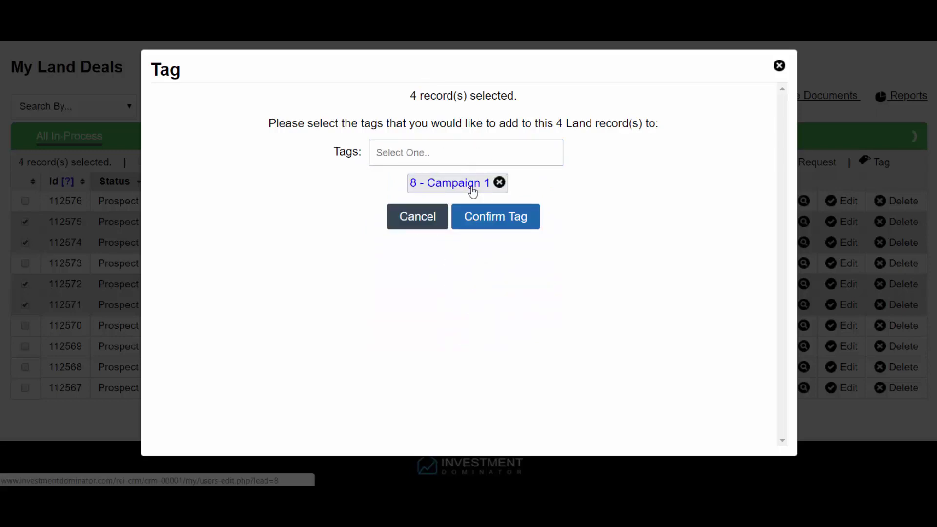
click(501, 223)
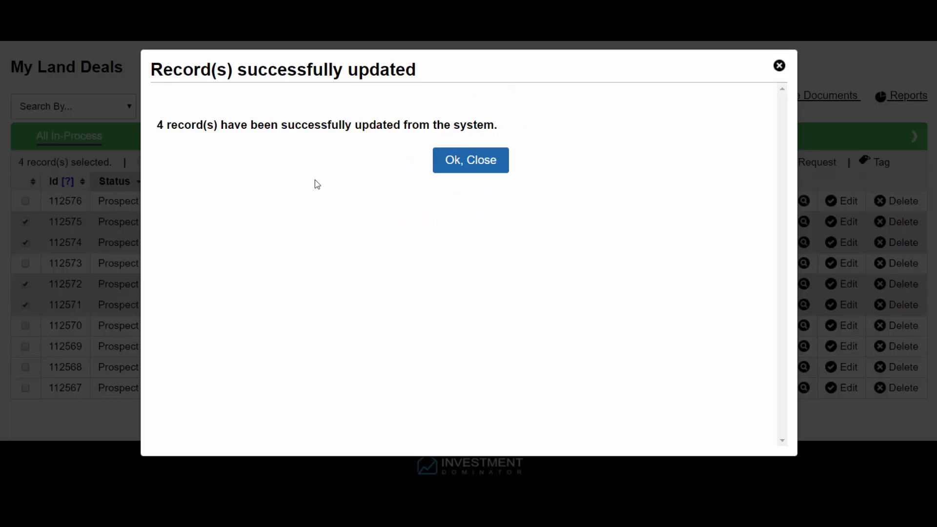
click(477, 166)
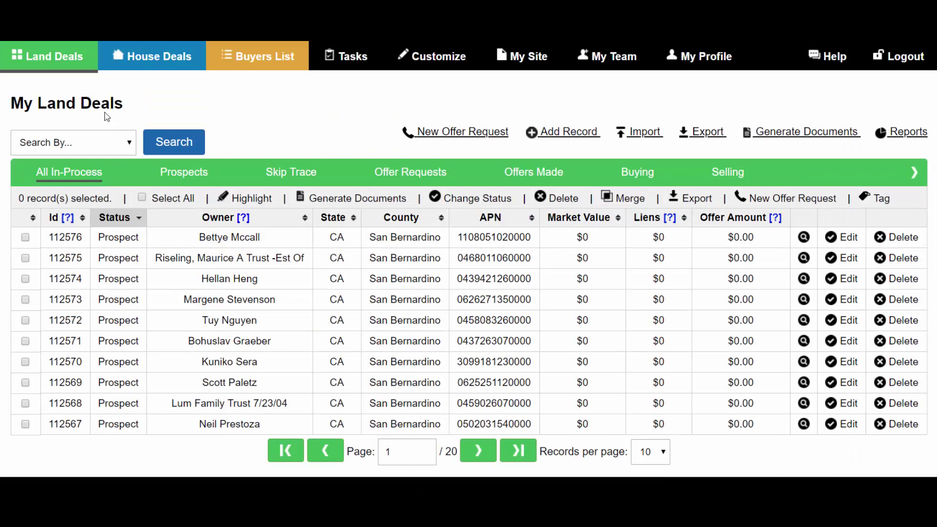
Search land deals by tag 'Campaign 1' to list the four tagged records.
click(57, 145)
click(33, 368)
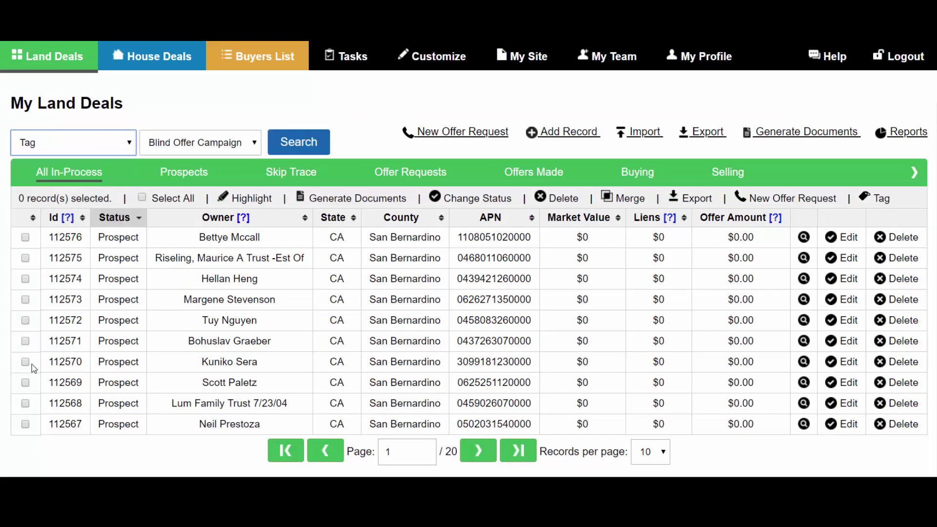
click(183, 142)
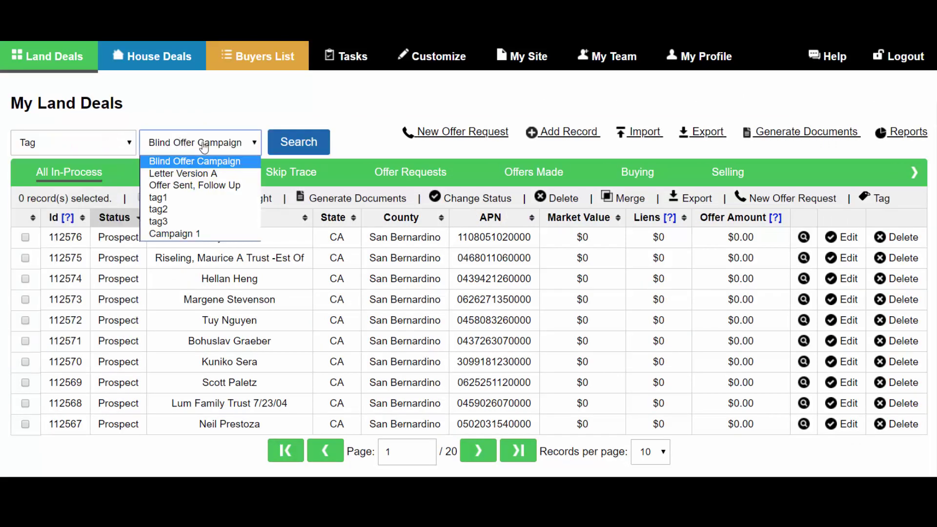
click(179, 234)
click(296, 147)
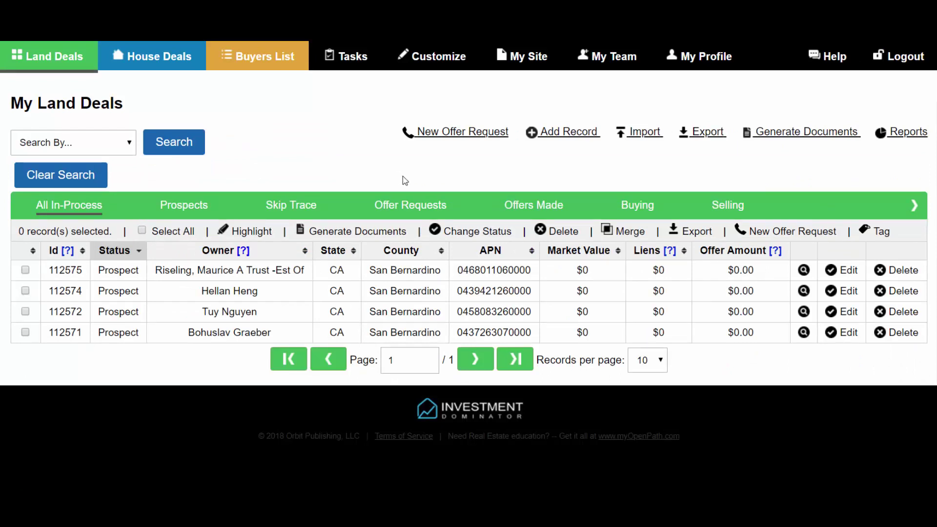
Download SAMPLE-IMPORT-LIST.csv from the land list Import page.
click(643, 138)
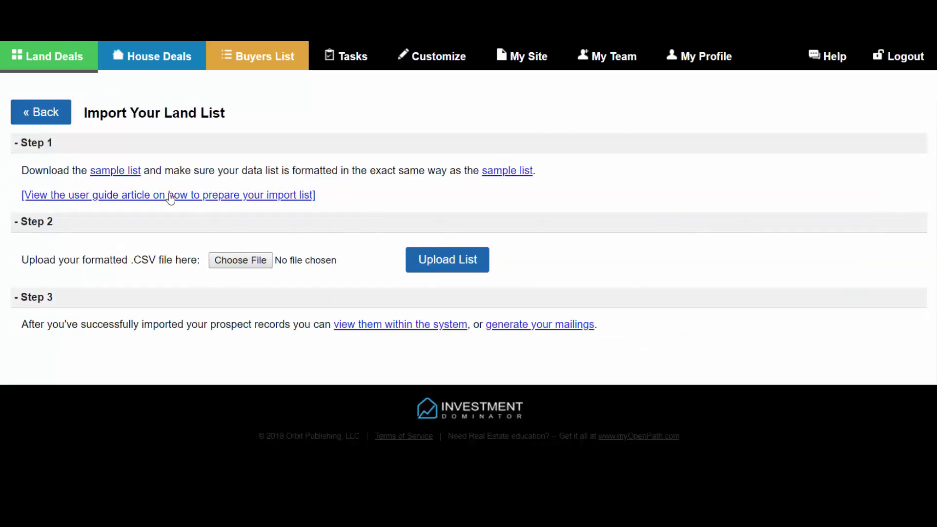
click(117, 175)
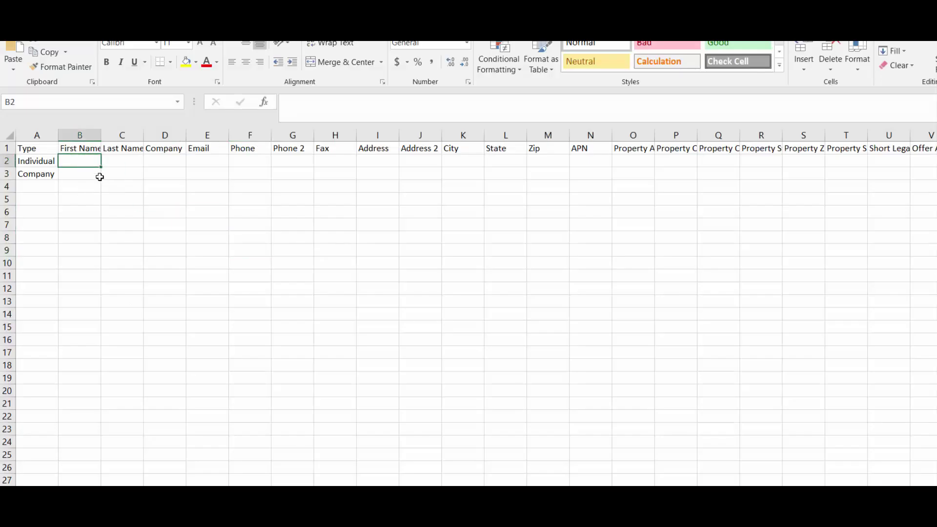
Enter both owners' first and last names and set Type to Individual for rows 2–3.
text(Jo)
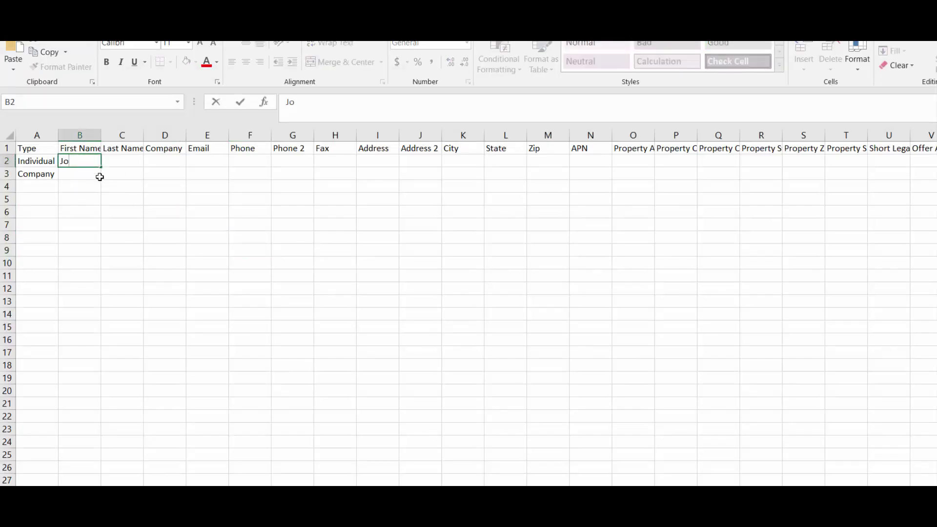
text(hn)
key(Tab)
text(Doe)
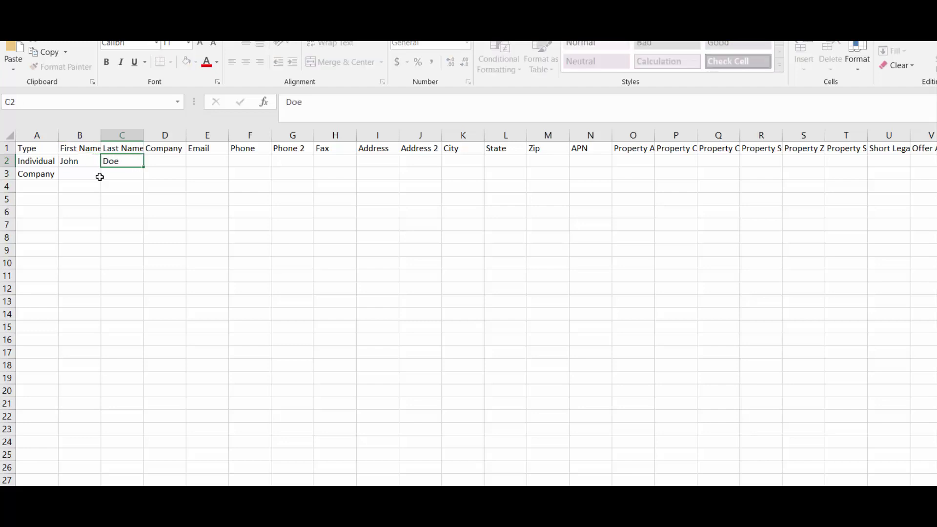
key(Tab)
click(90, 176)
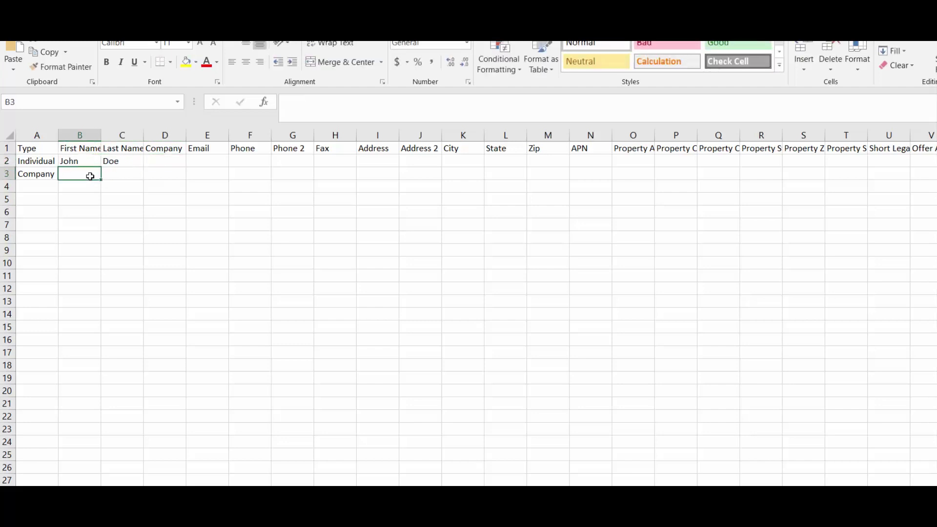
text(Jane)
key(Tab)
text(D)
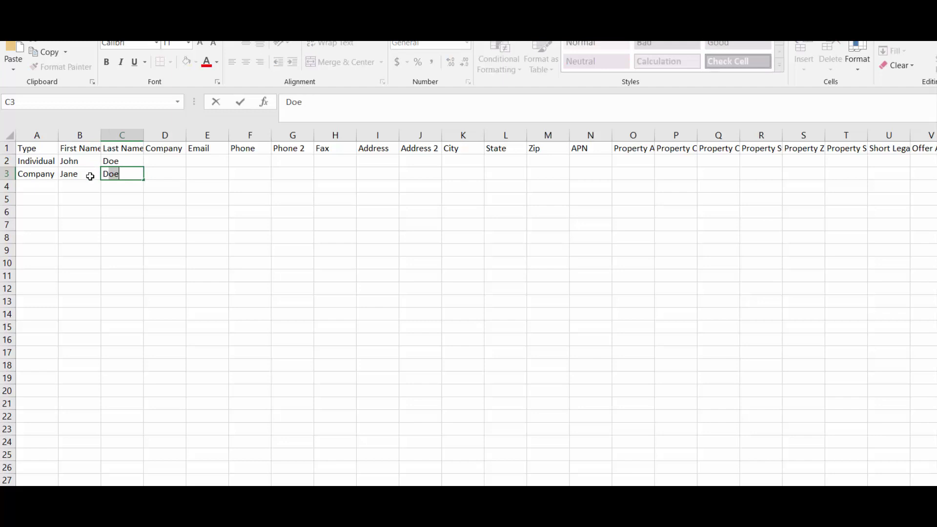
key(Tab)
click(205, 162)
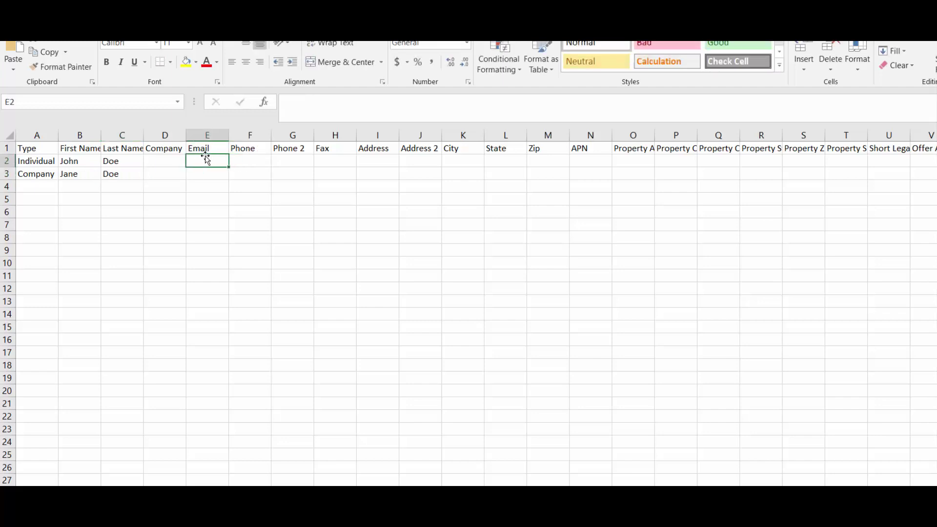
click(46, 163)
drag(58, 167, 57, 176)
click(87, 162)
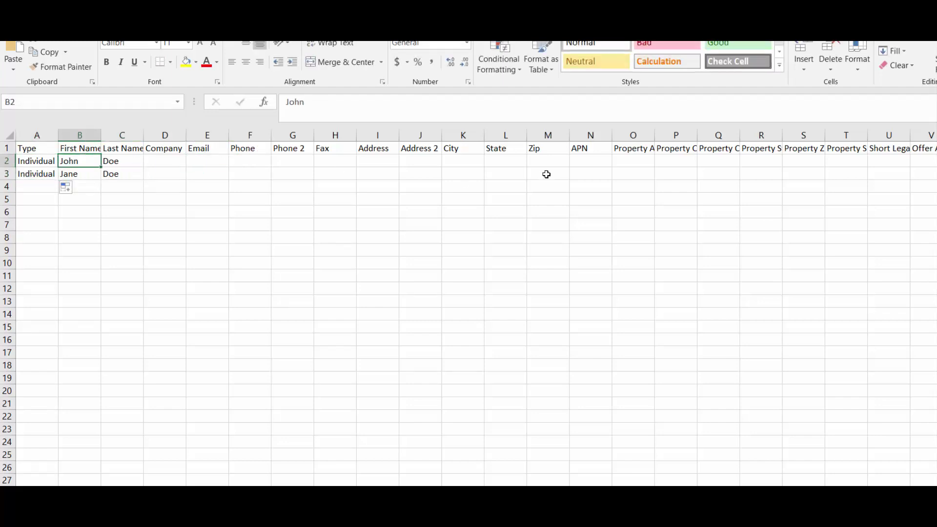
Enter the street address for each of the two owner rows.
click(388, 161)
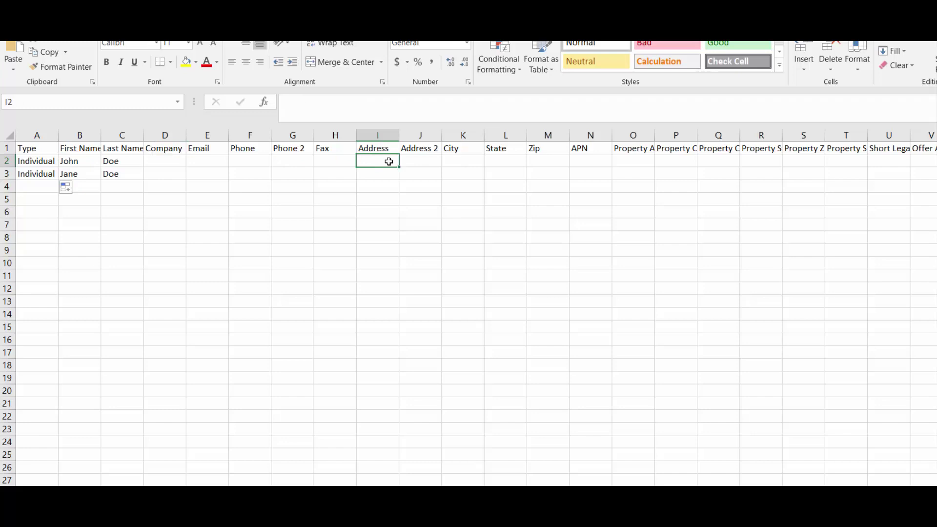
text(123 M)
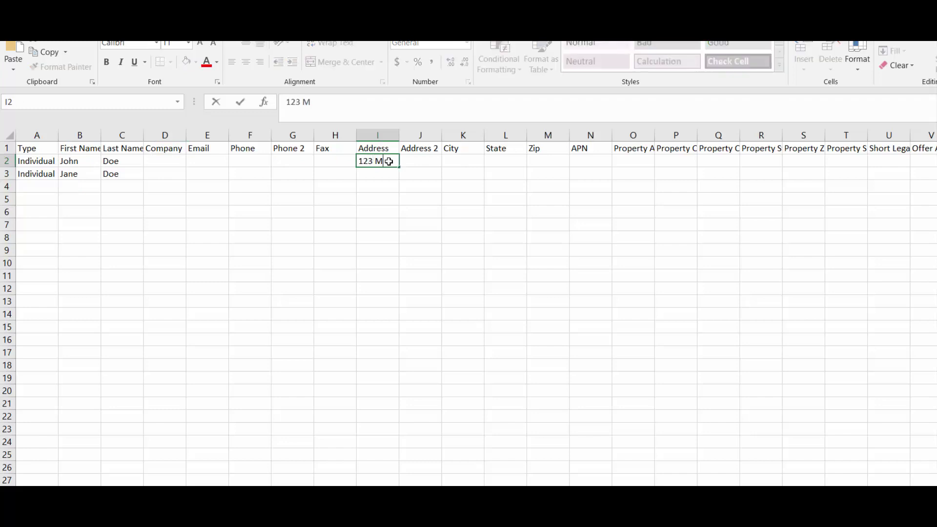
text(ain St)
key(Return)
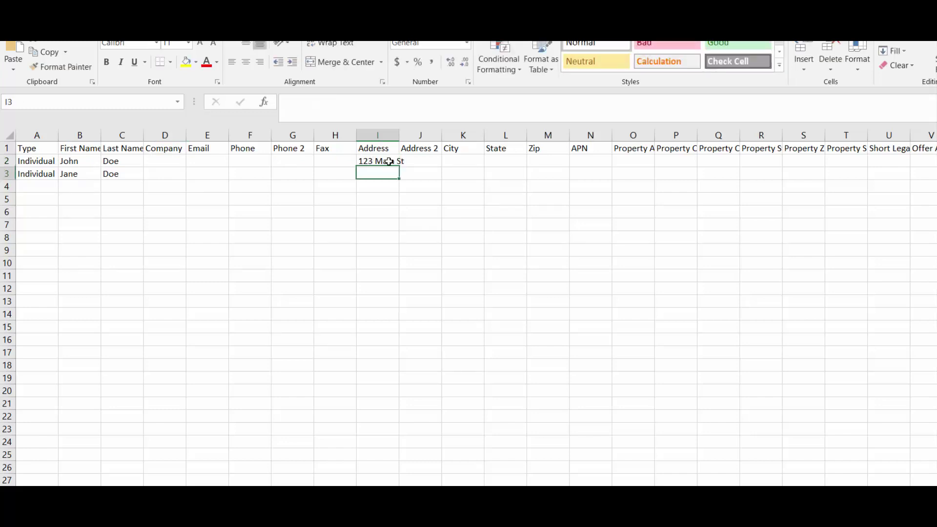
text(456 Main St)
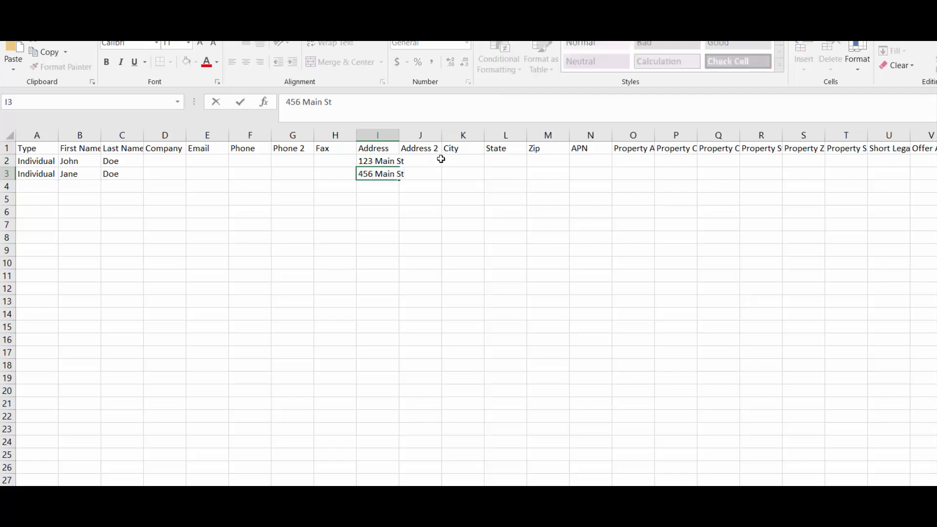
click(451, 160)
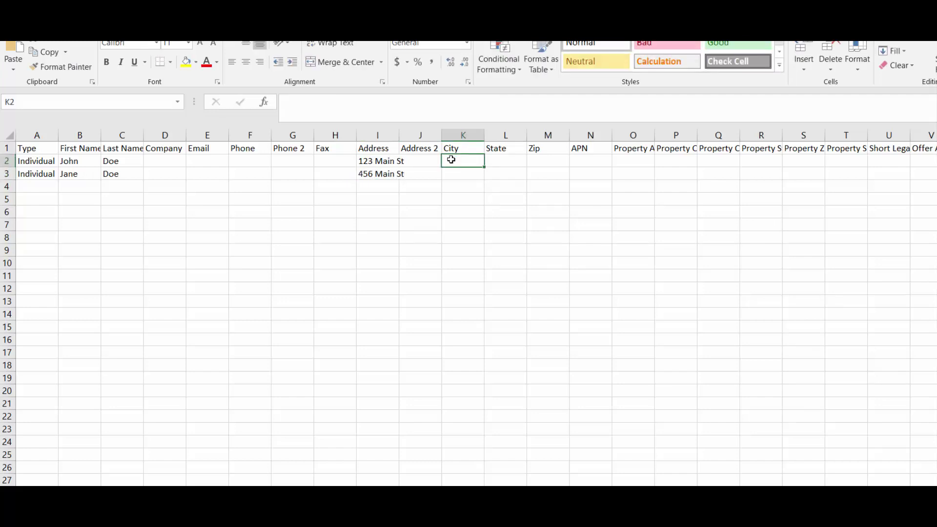
Fill city Phoenix, state AZ and zip 85222 for both rows.
text(Phoenix)
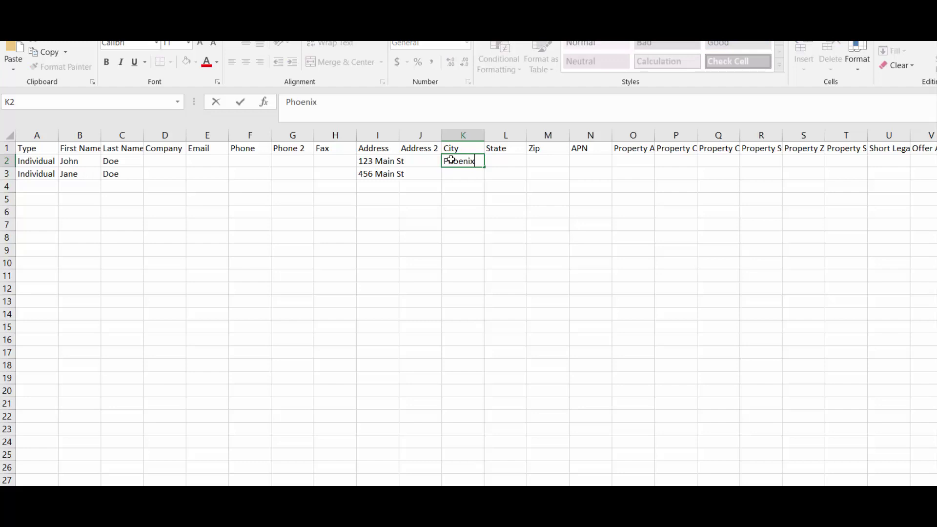
key(Tab)
text(AZ)
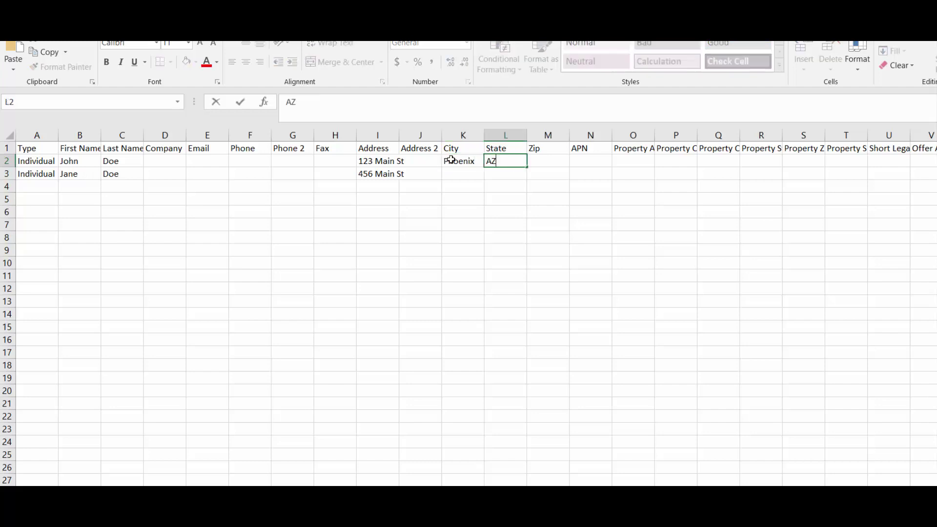
drag(451, 160, 528, 180)
click(540, 161)
text(85)
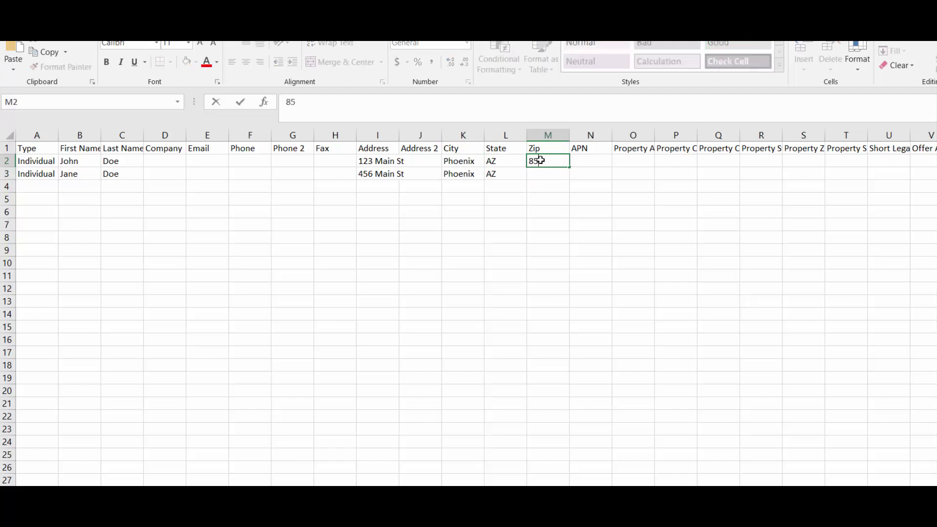
text(222)
click(565, 193)
click(566, 164)
drag(573, 169, 572, 180)
Enter APNs 123456789 and 987654321 for rows 2 and 3.
click(578, 161)
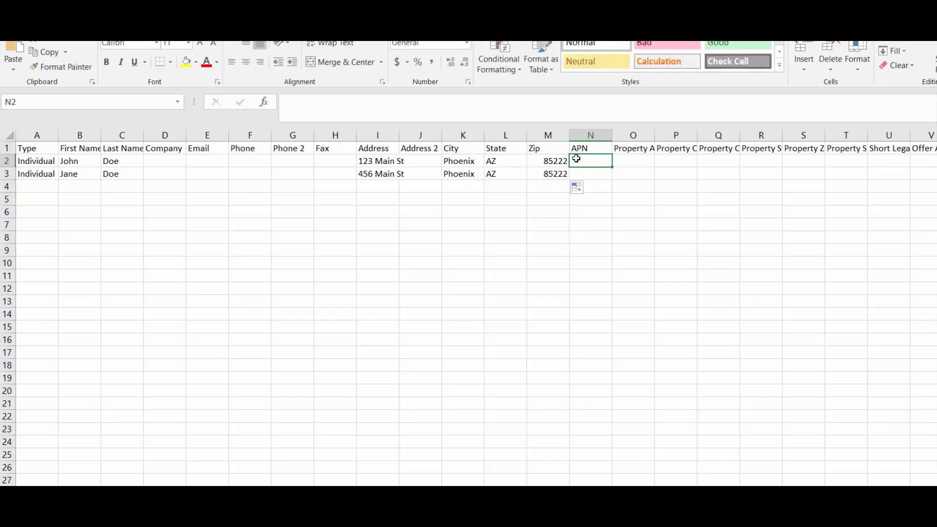
text(123456789)
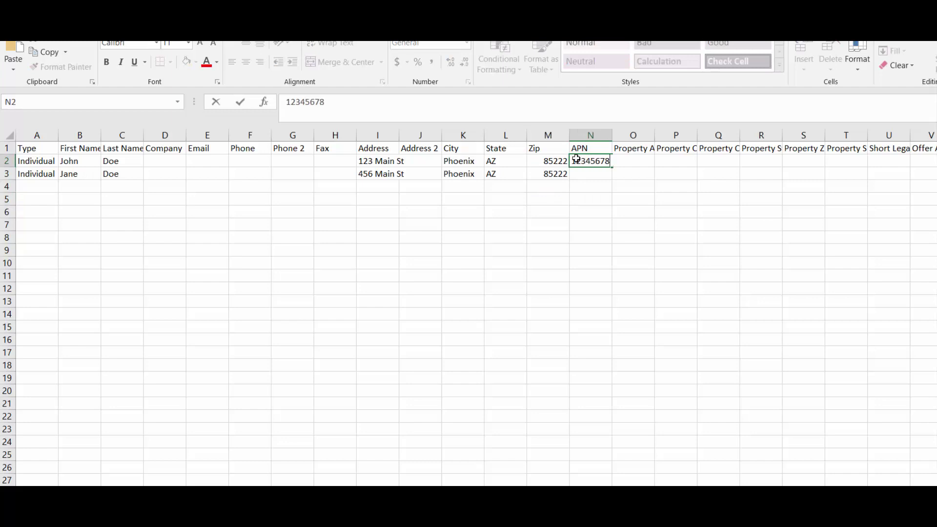
click(589, 172)
text(98)
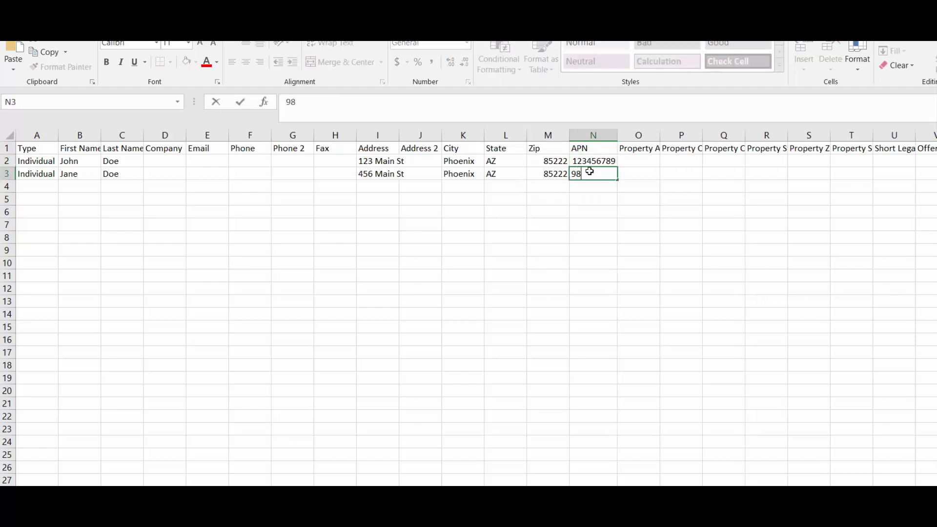
text(7654321)
click(693, 162)
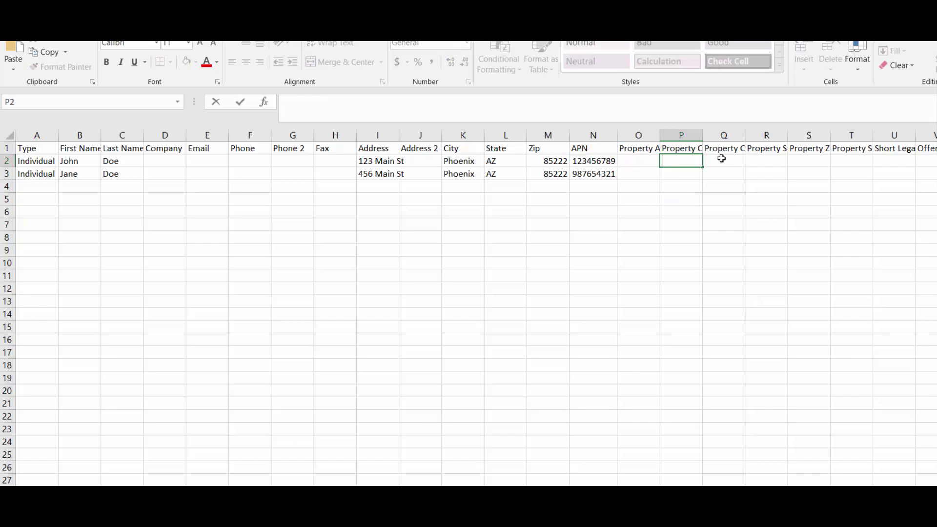
Set Property County to Maricopa for both rows.
click(723, 159)
text(ma)
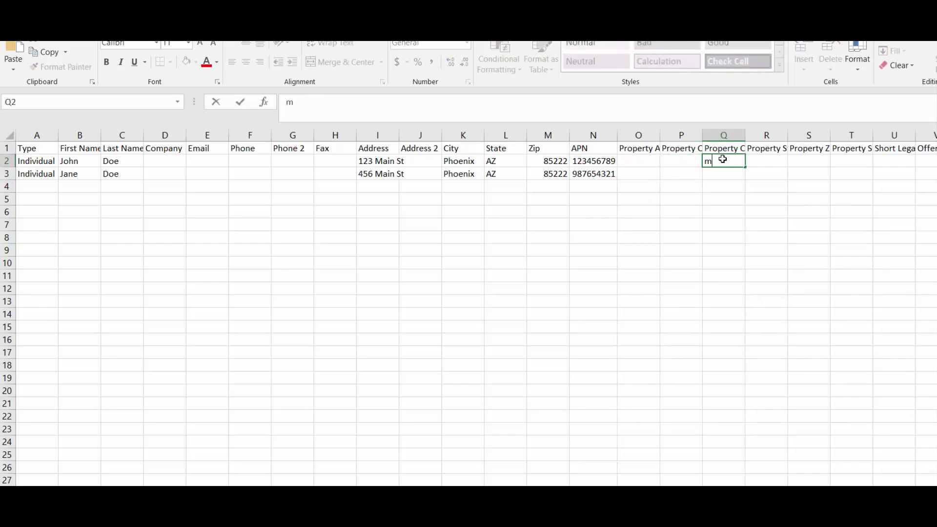
key(BackSpace)
text(Maricopa)
key(Return)
text(Mari)
key(Return)
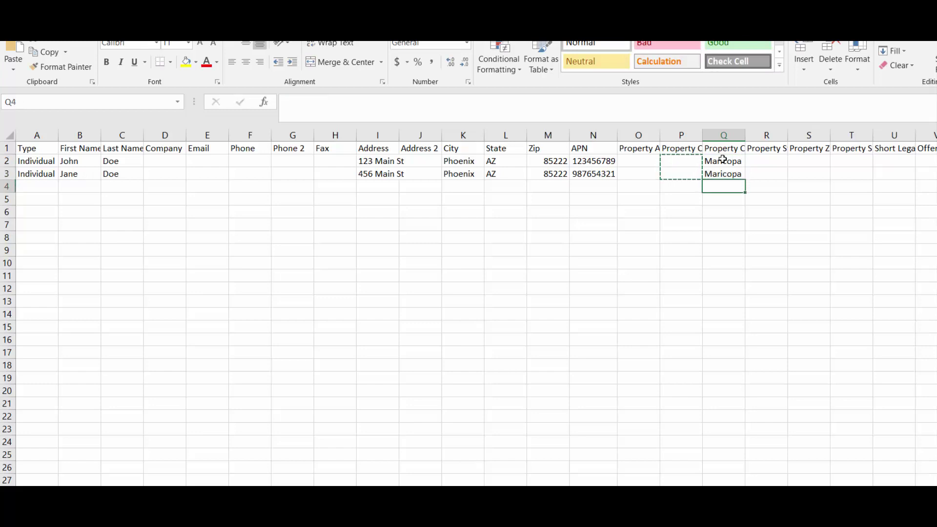
Set Property State to Arizona for both rows.
key(Up)
key(Right)
key(Up)
key(Up)
key(Down)
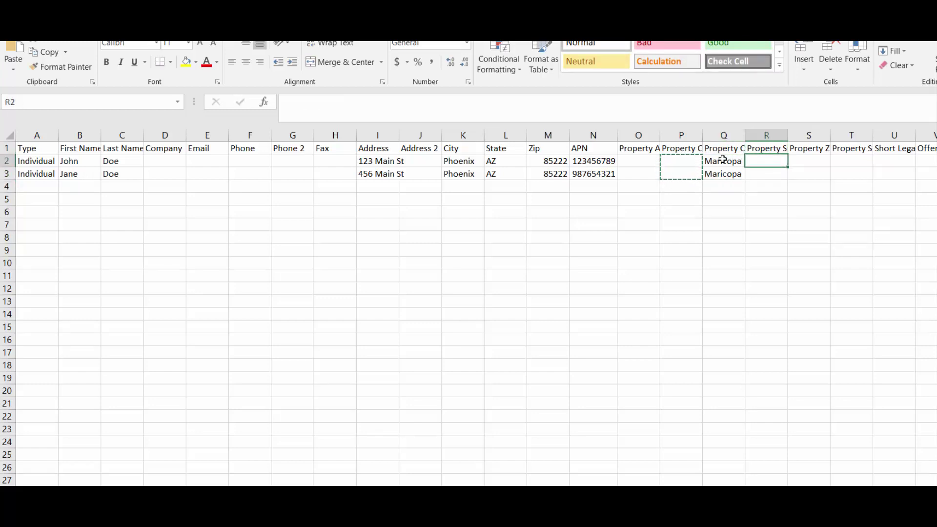
text(Arizona)
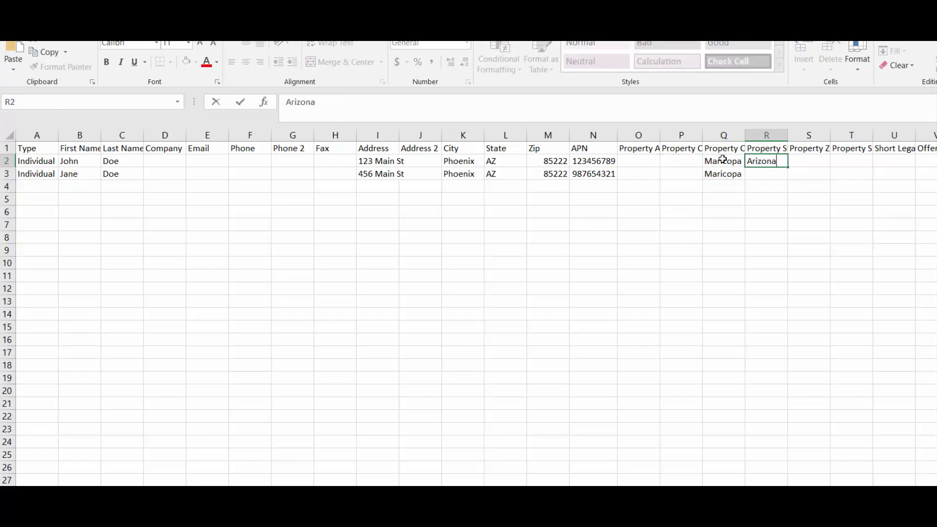
key(Return)
text(Arizo)
key(Return)
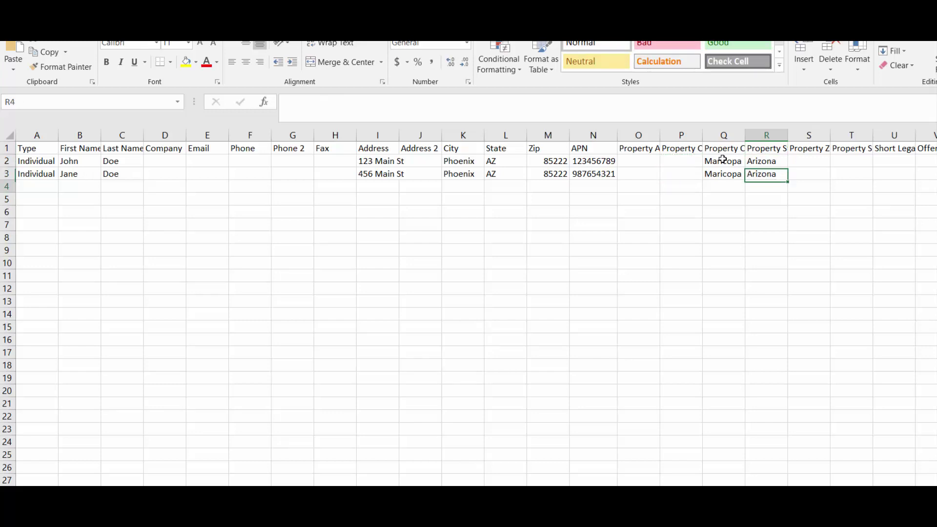
click(934, 161)
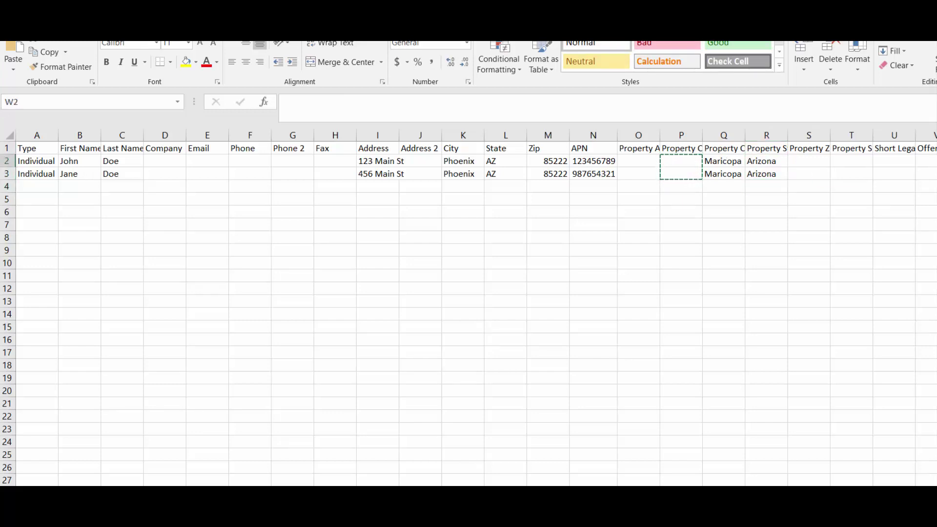
Enter 'Campaign 1' in Tags cell AB2 and 'Campaign 1 |Tag1' in AB3.
key(Right)
key(Right)
key(Right)
key(Right)
key(Right)
key(Right)
key(Right)
key(Right)
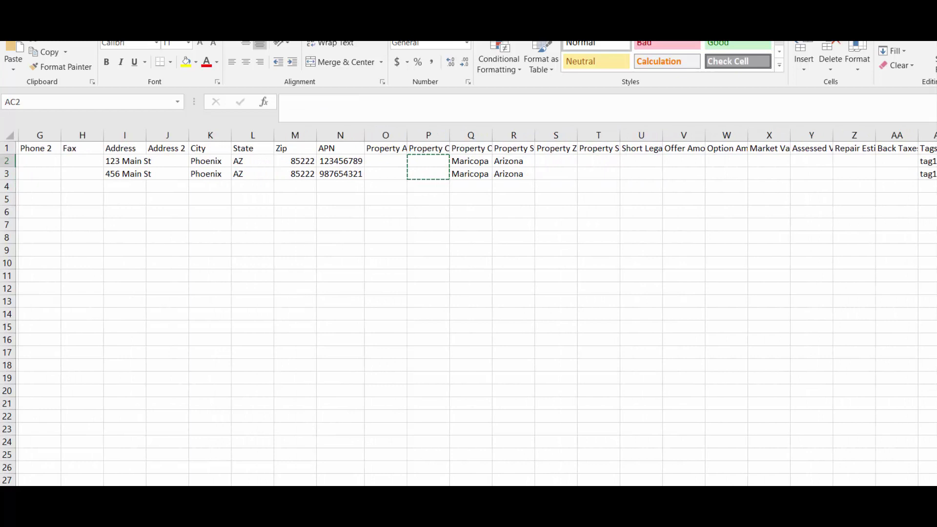
key(Left)
key(Left)
key(Left)
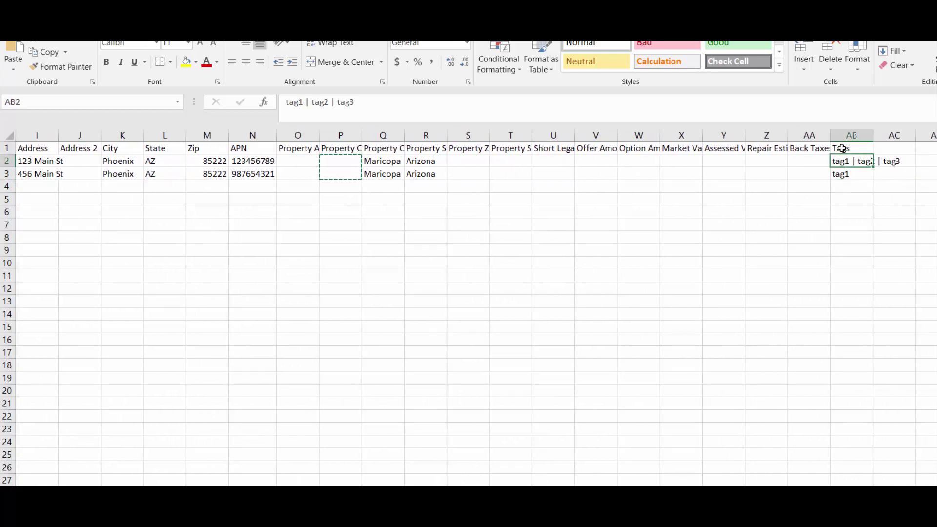
click(852, 173)
click(855, 165)
text(Campaign 1)
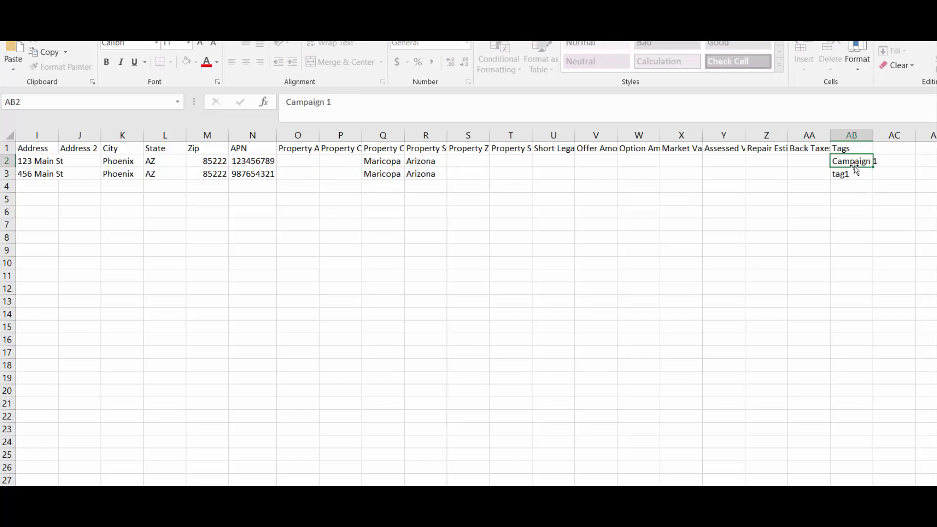
key(Return)
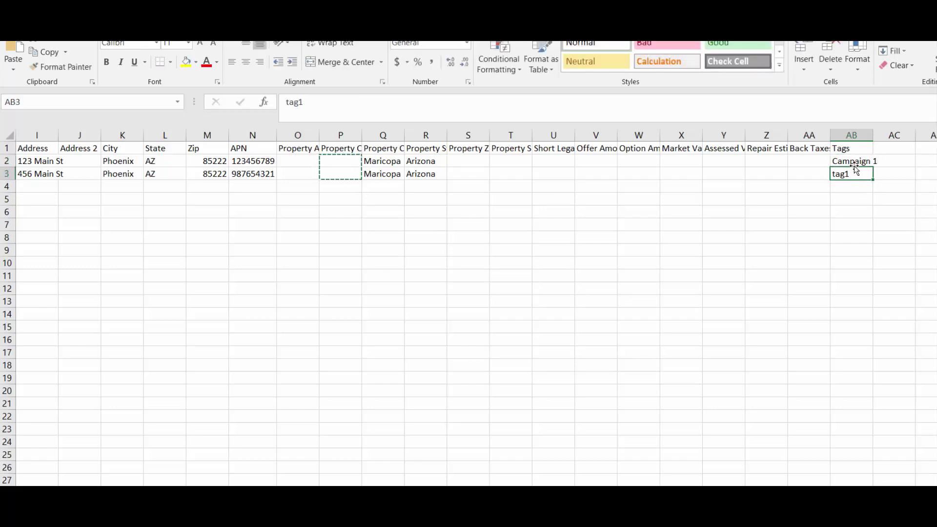
text(Campaign)
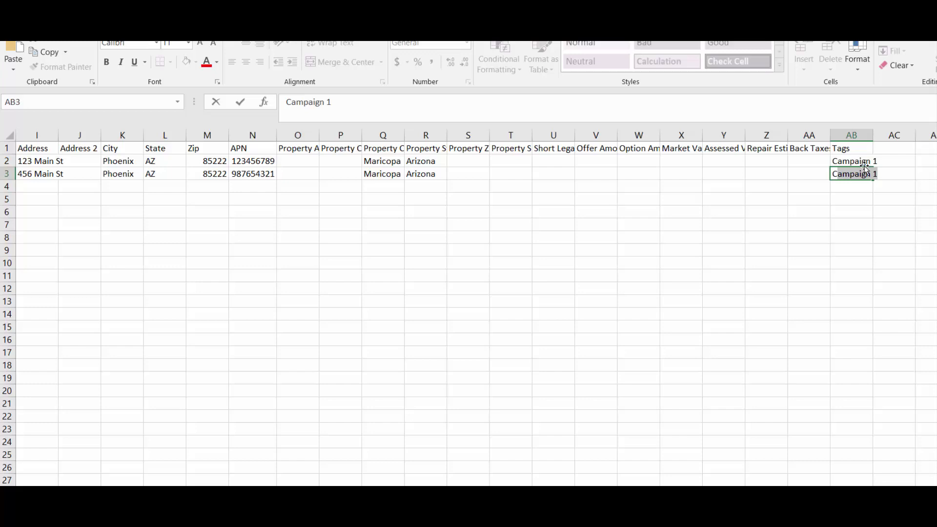
click(877, 174)
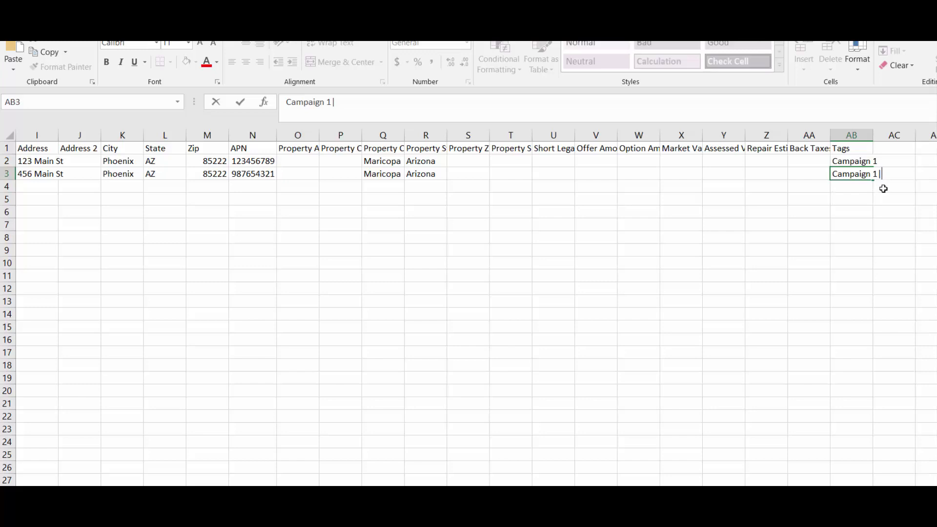
text(Tag1)
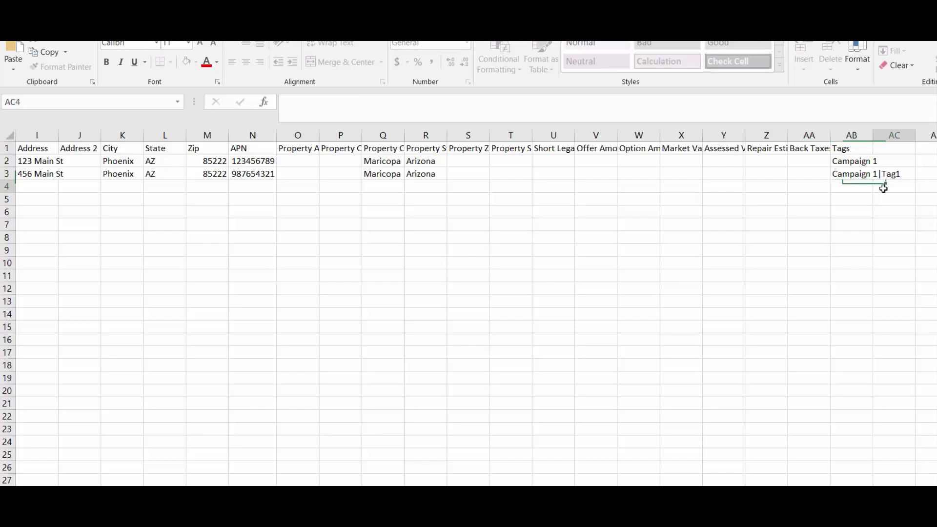
key(Return)
click(863, 162)
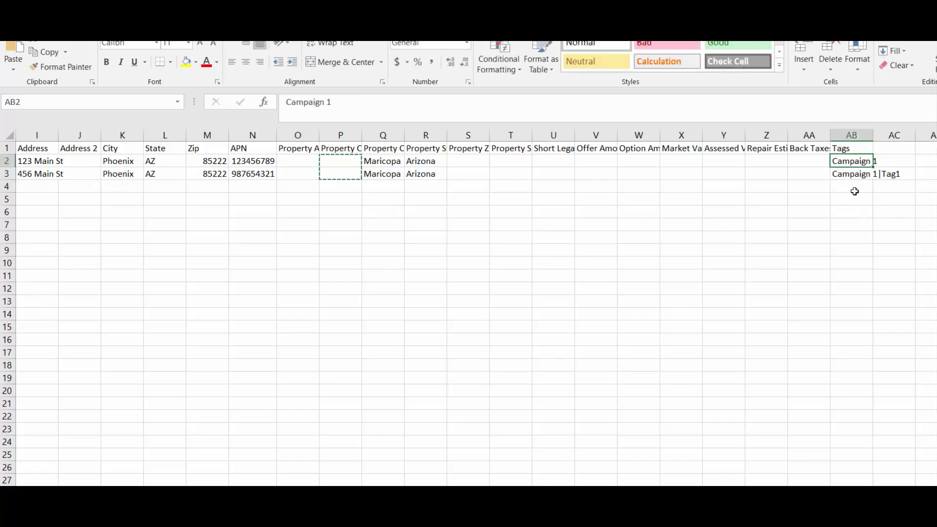
click(852, 174)
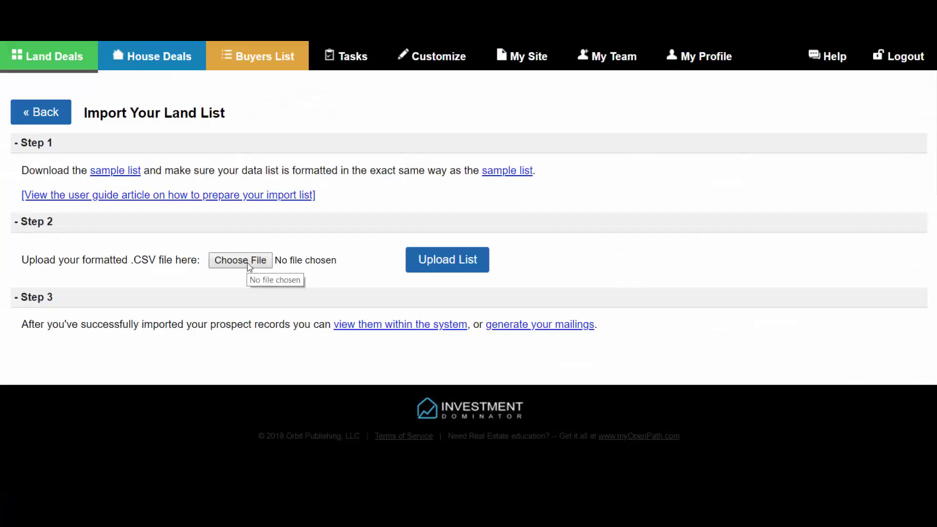
Upload SAMPLE-IMPORT-LIST (3).csv from Downloads and review the 2 imported rows.
click(241, 260)
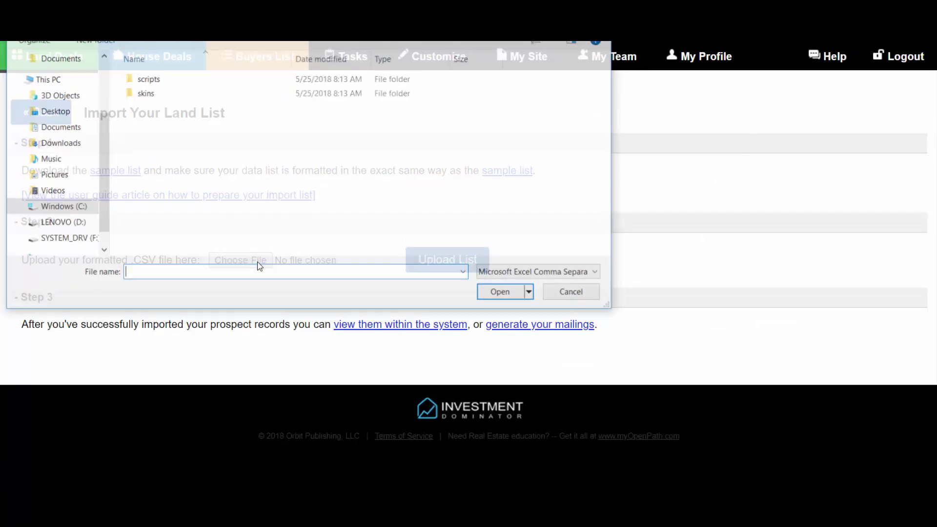
click(48, 127)
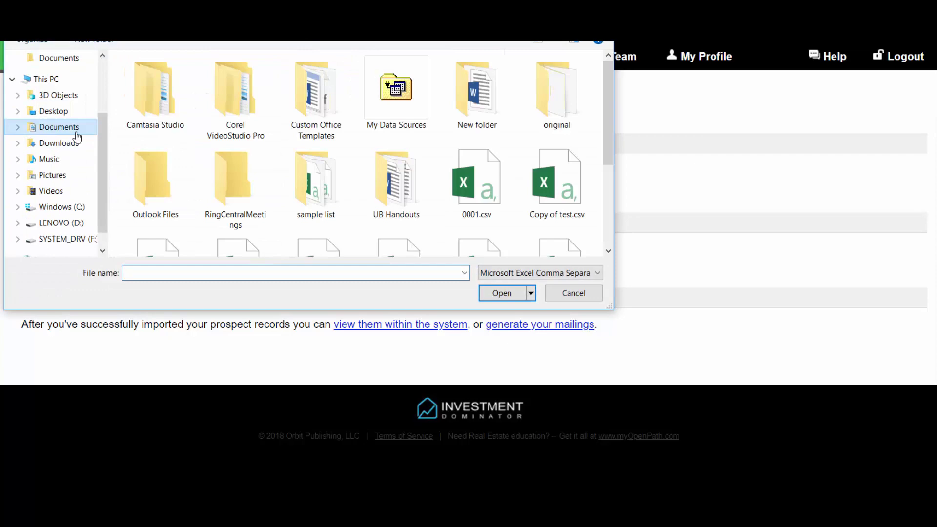
click(59, 143)
click(183, 166)
double_click(183, 166)
click(448, 264)
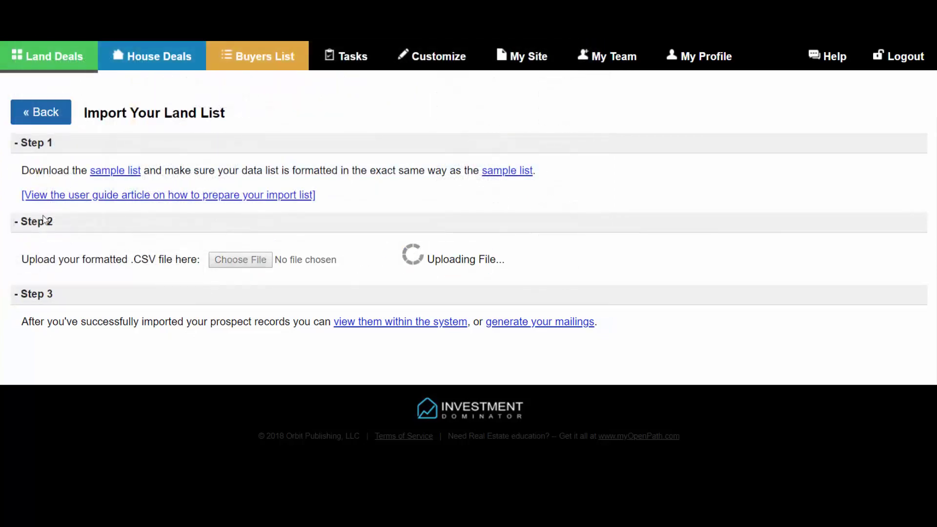
double_click(119, 207)
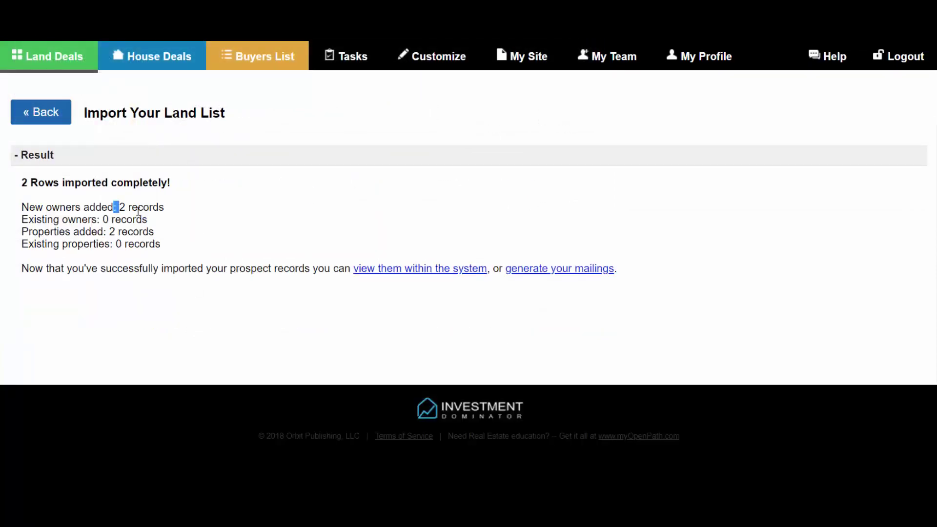
click(145, 236)
drag(143, 234, 71, 205)
click(71, 205)
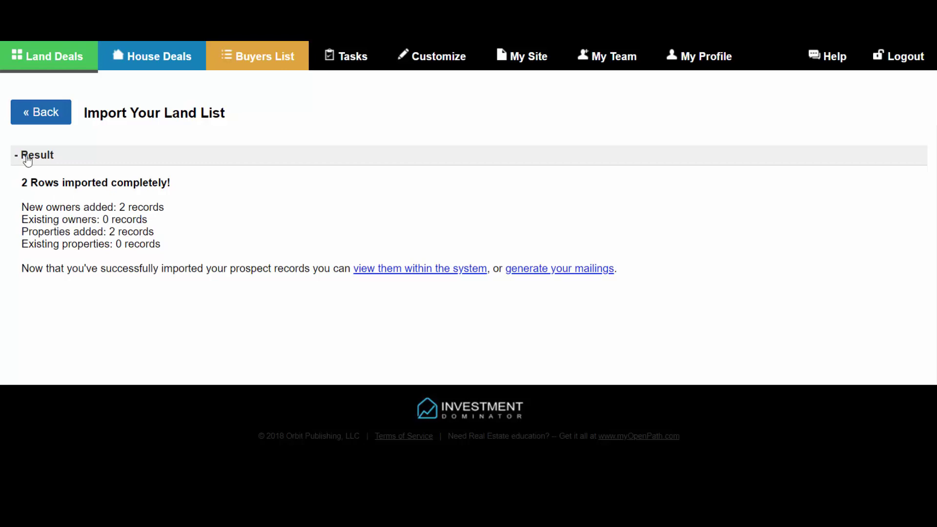
In Land Deals, search by tag 'Campaign 1' to check the imported records.
click(48, 62)
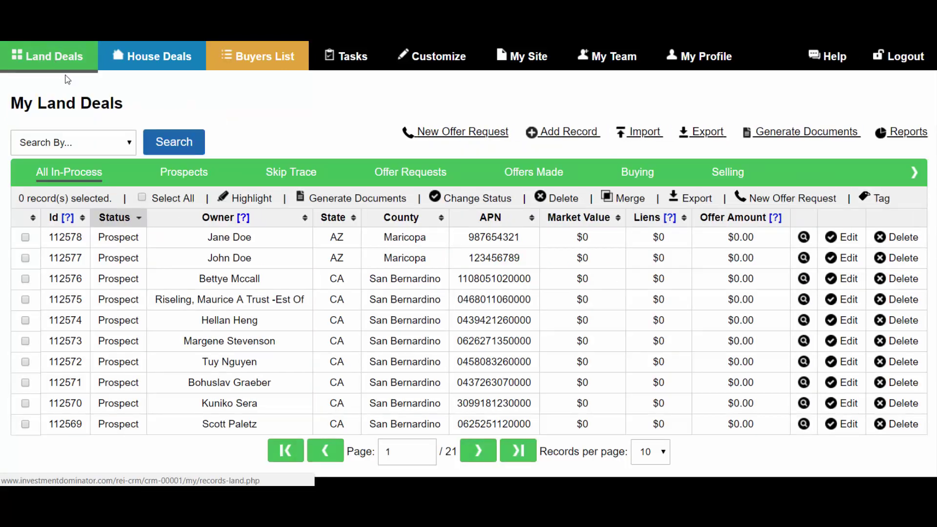
drag(209, 239, 255, 261)
click(58, 142)
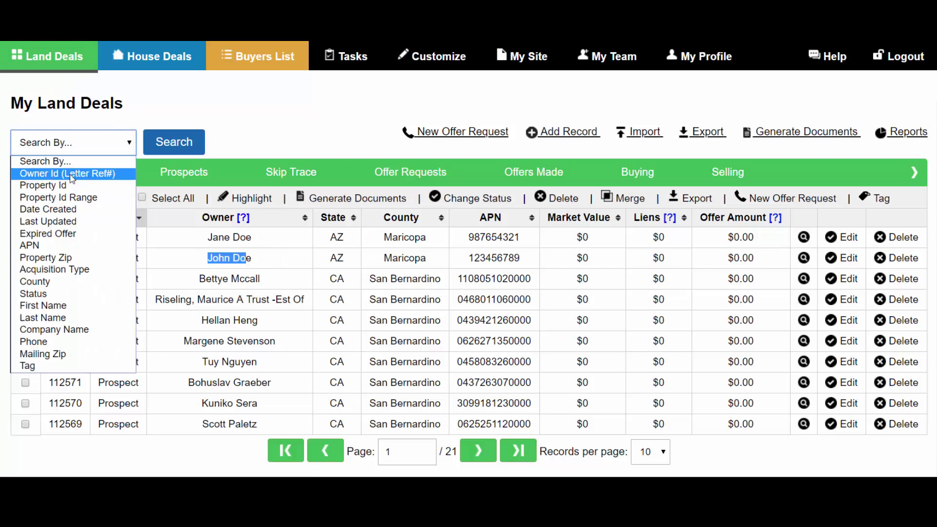
click(41, 368)
click(200, 143)
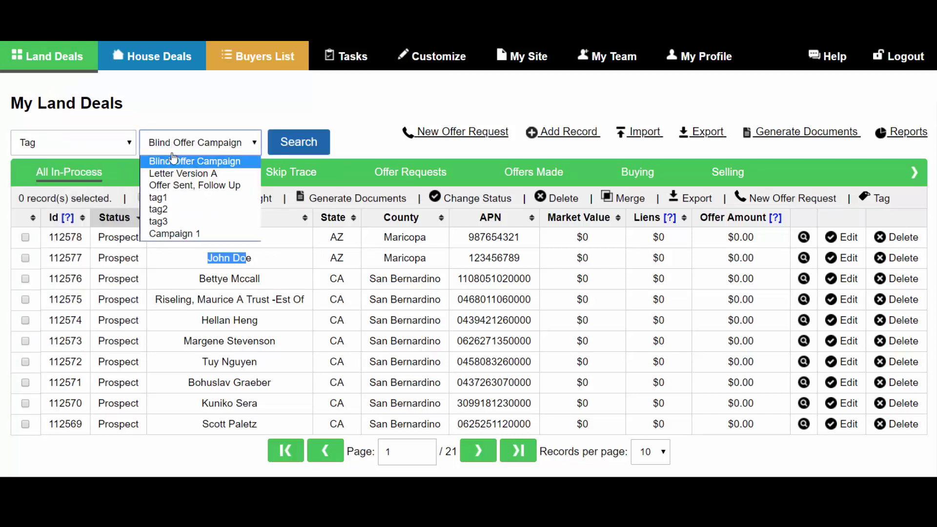
click(168, 236)
click(294, 144)
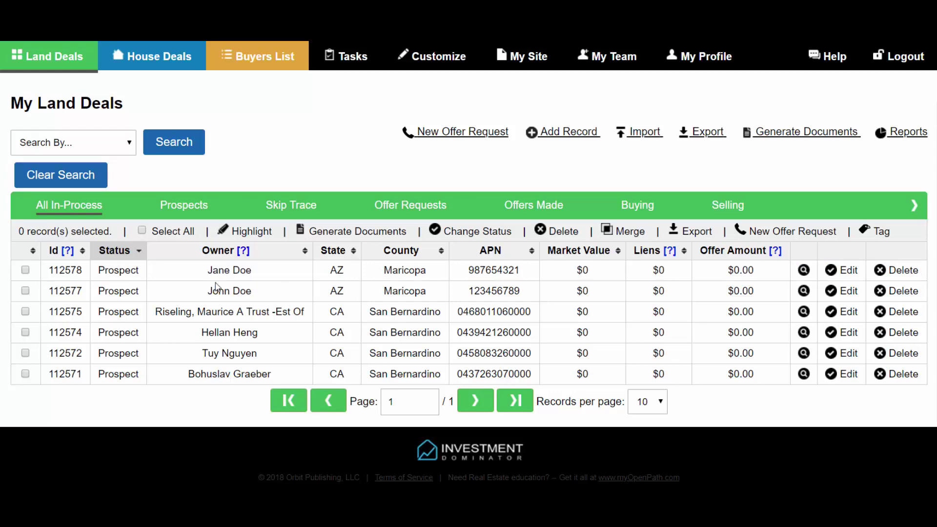
Search by tag 'tag1' instead, leaving only record 112578.
click(60, 175)
click(100, 144)
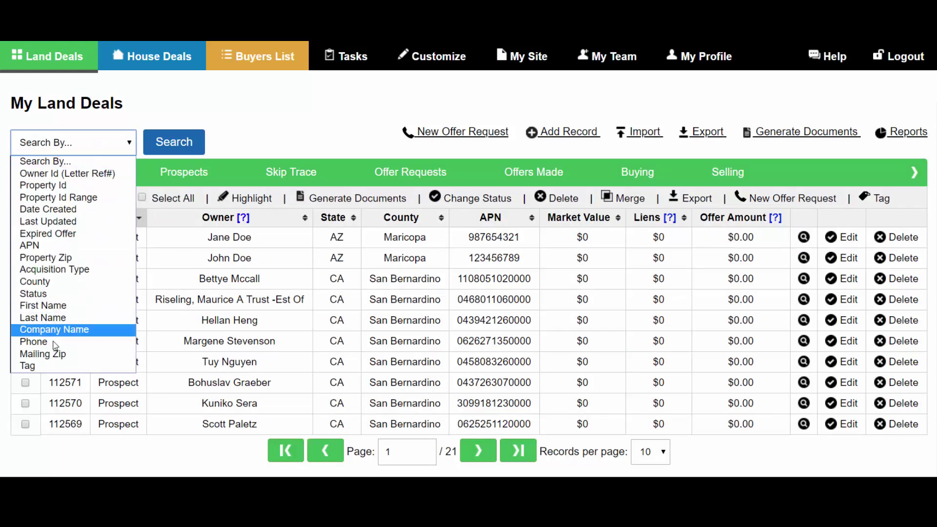
click(34, 365)
click(174, 153)
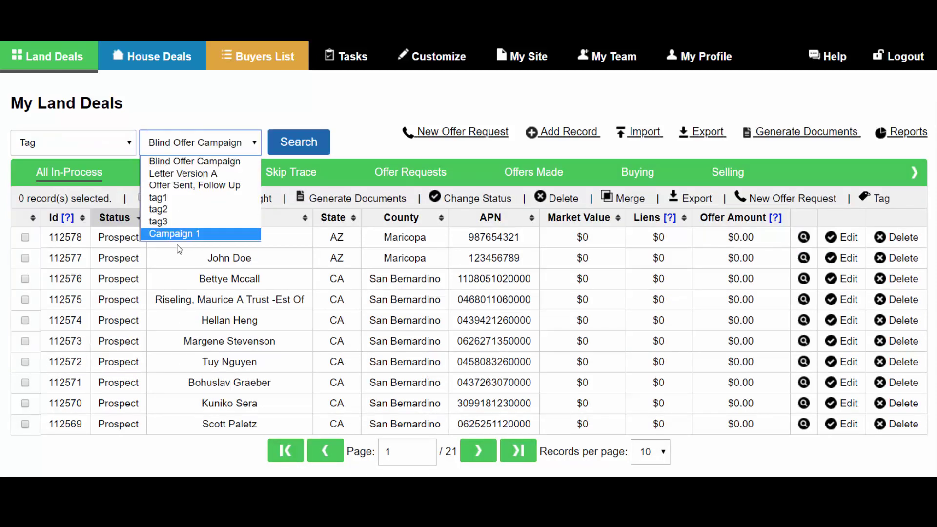
click(171, 200)
click(288, 143)
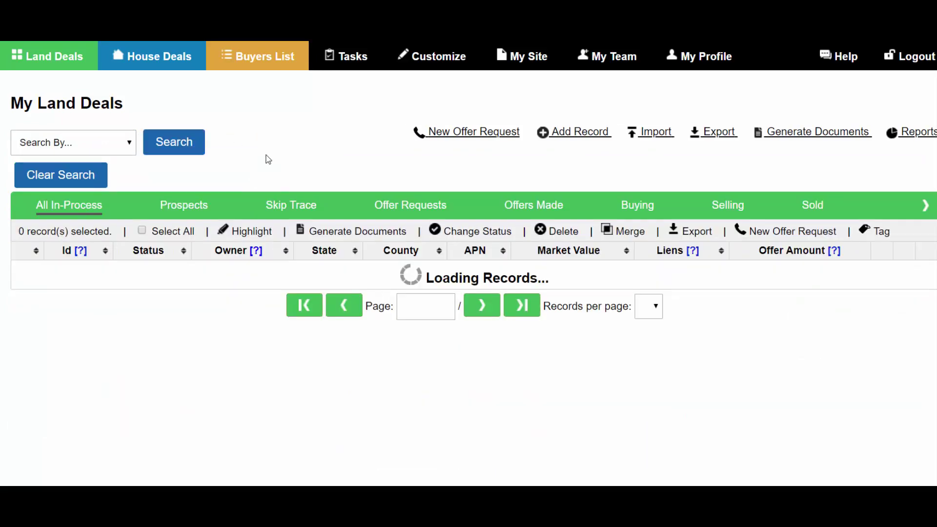
drag(131, 288, 124, 272)
click(237, 280)
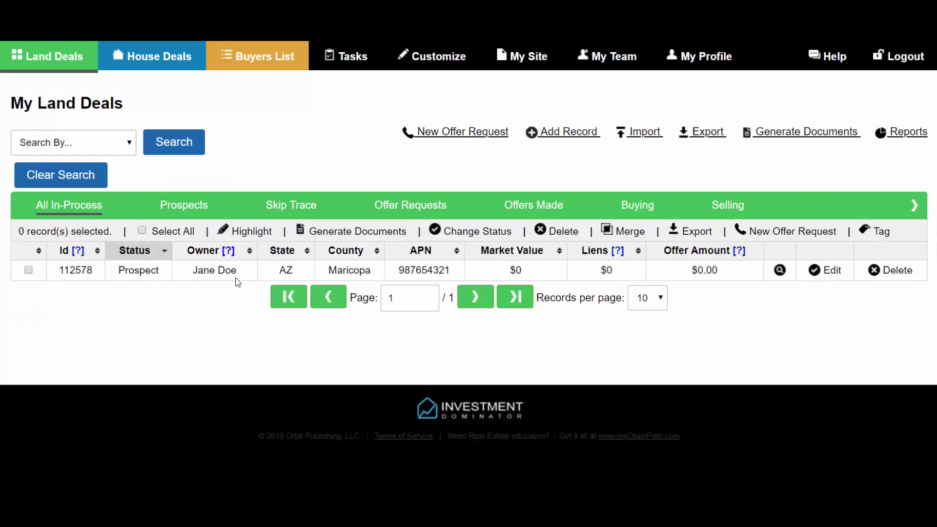
drag(735, 289, 151, 270)
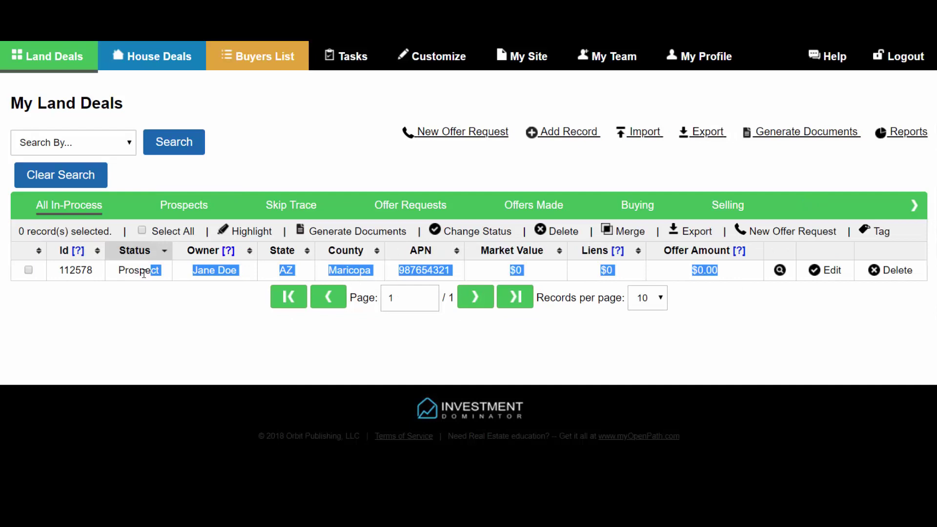
click(179, 281)
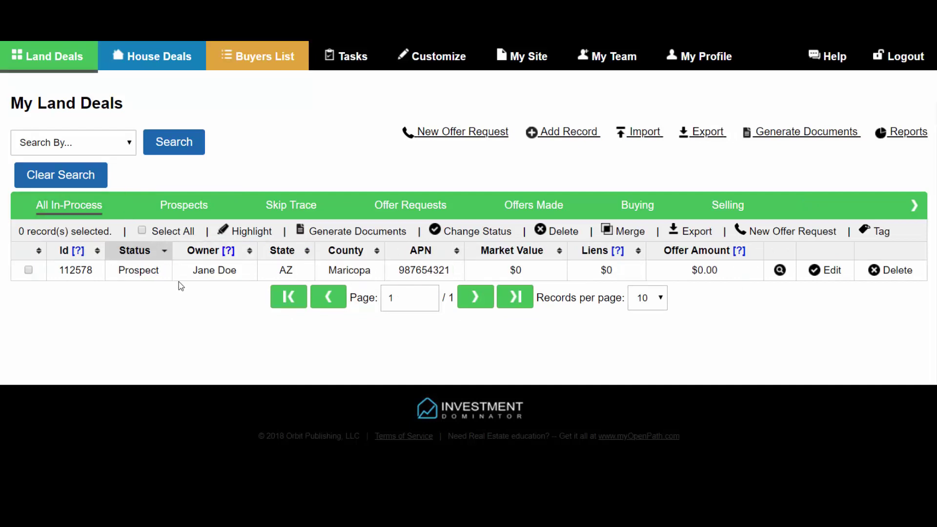
Open the Property by Tags report and list the six Campaign 1 land deals.
click(905, 135)
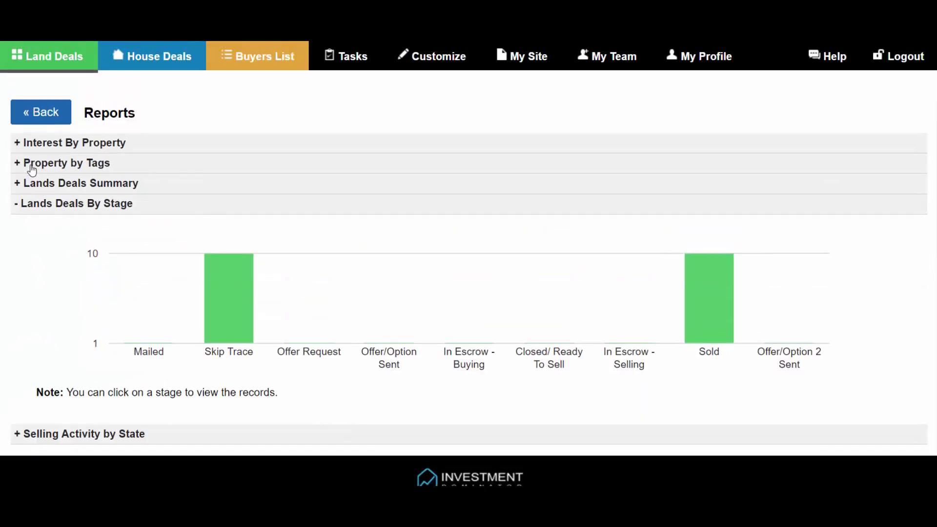
click(32, 166)
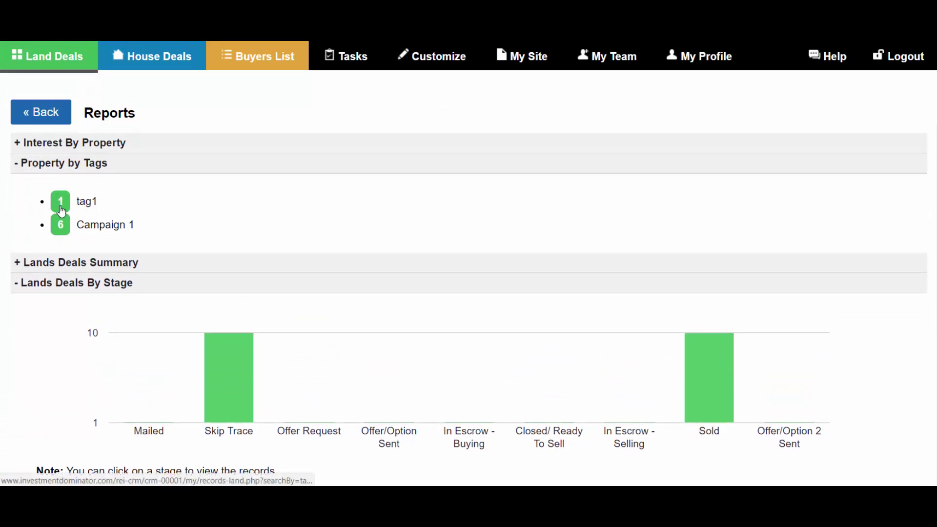
drag(135, 225, 60, 231)
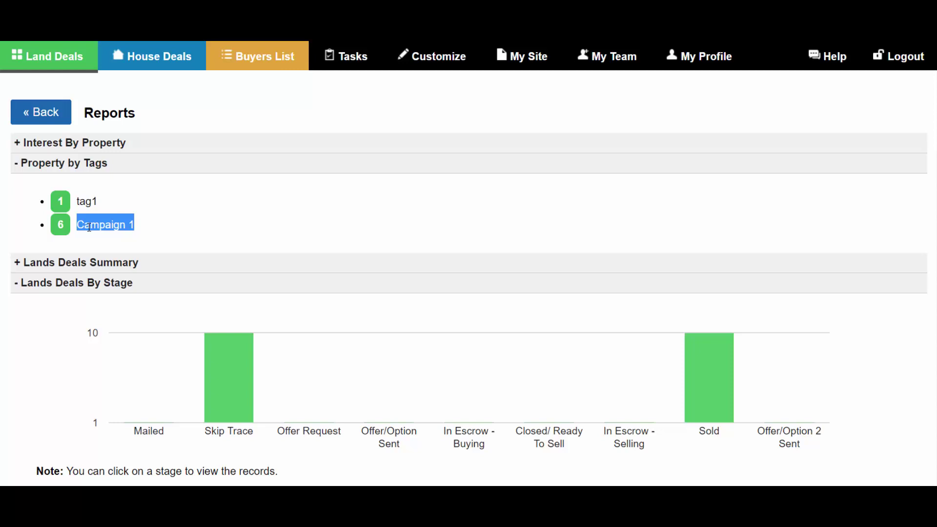
click(58, 231)
click(60, 229)
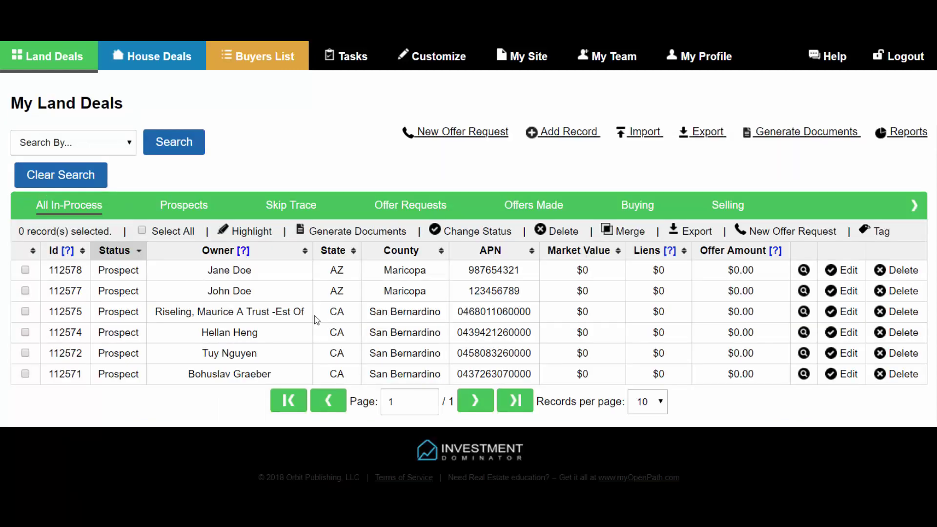
Clear the tag filter on land deals, then browse the house deals and buyers lists.
click(50, 58)
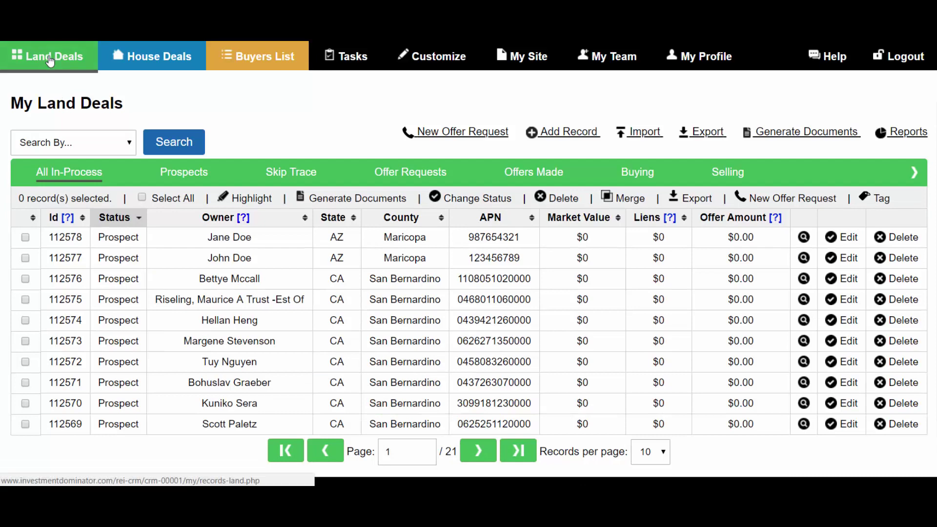
click(160, 65)
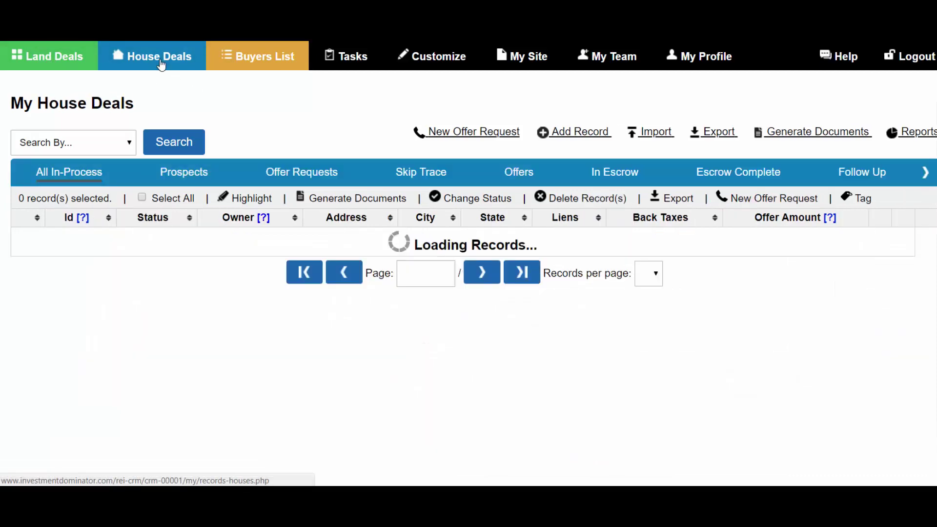
click(256, 59)
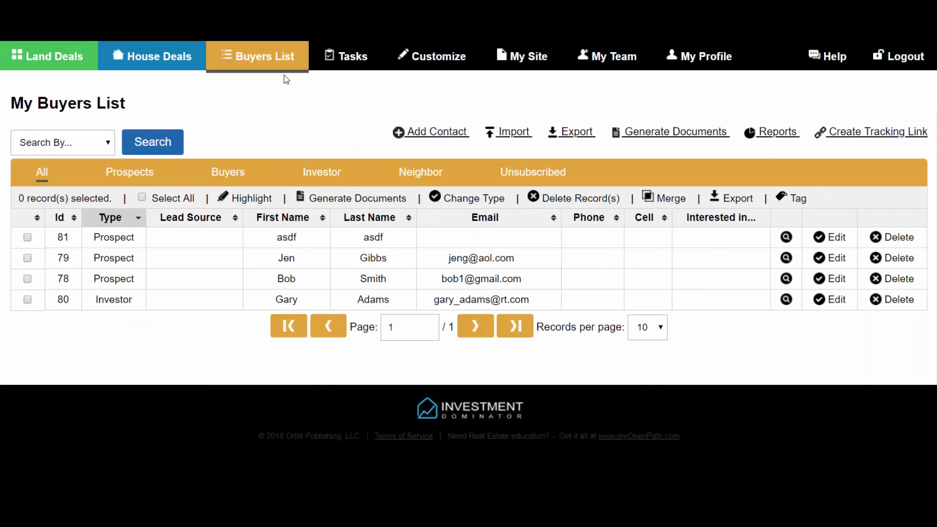
In Customize's Tags settings, rename tag 8 from Campaign 1 to Campaign A and save.
click(421, 63)
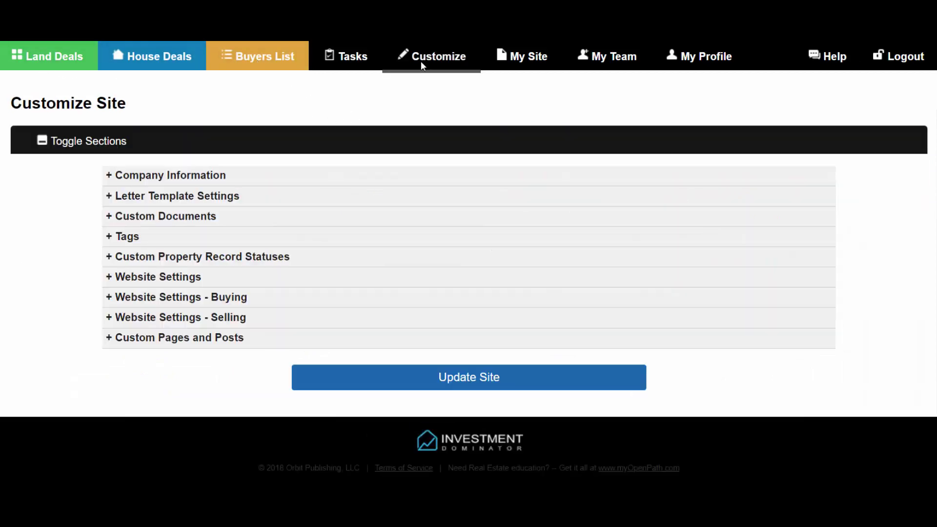
click(126, 236)
scroll(718, 402, down, 2)
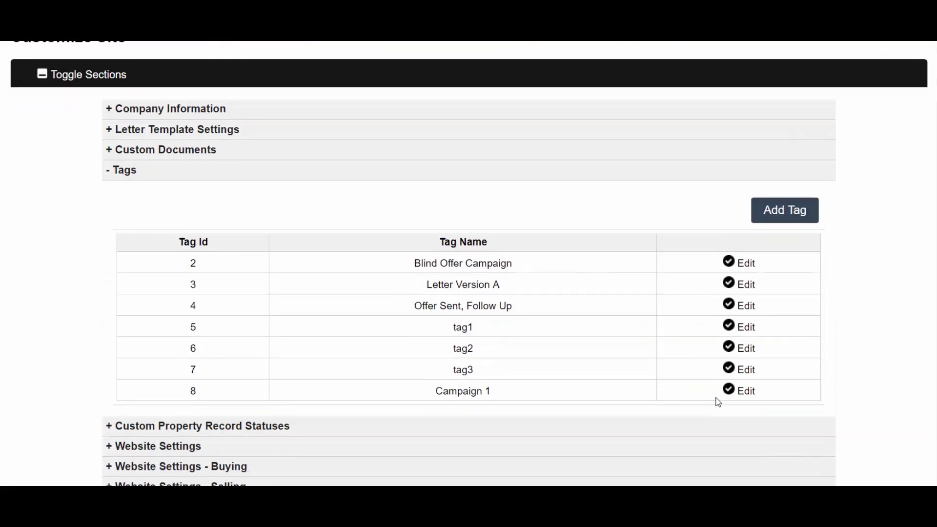
click(747, 394)
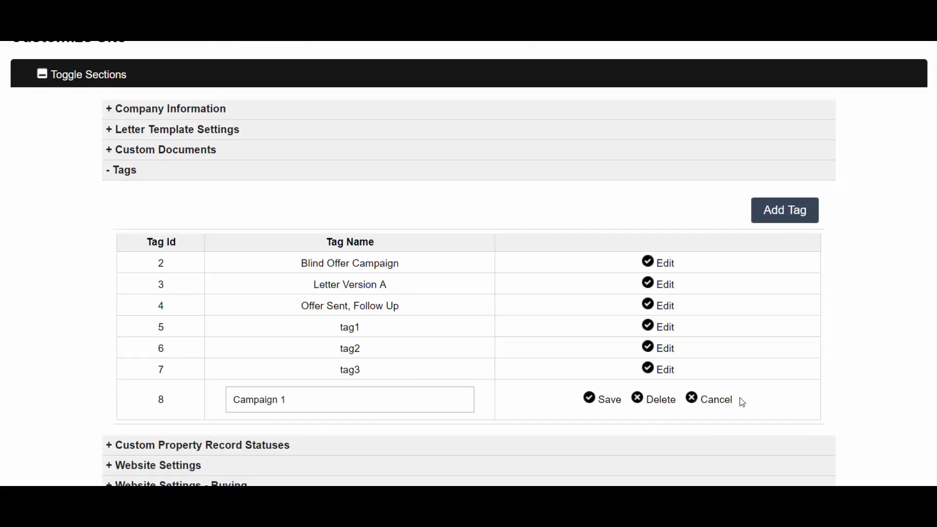
click(293, 404)
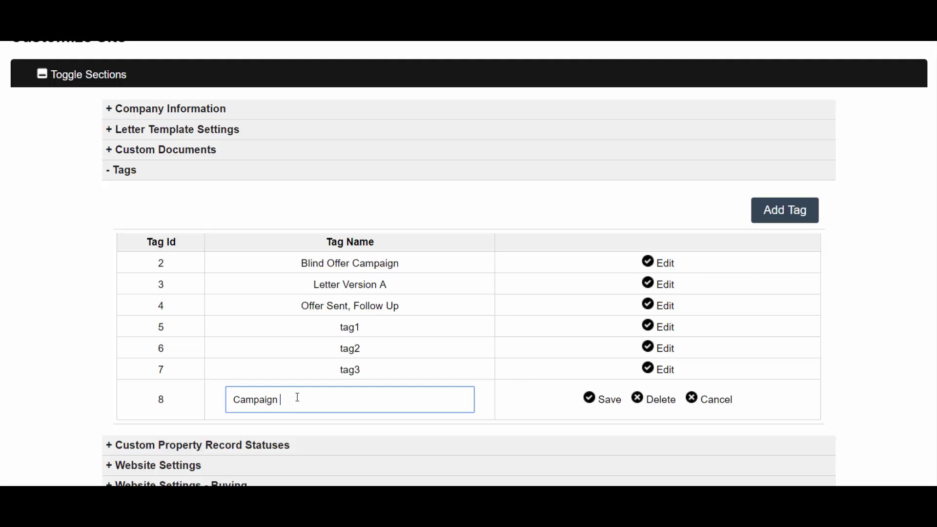
click(596, 405)
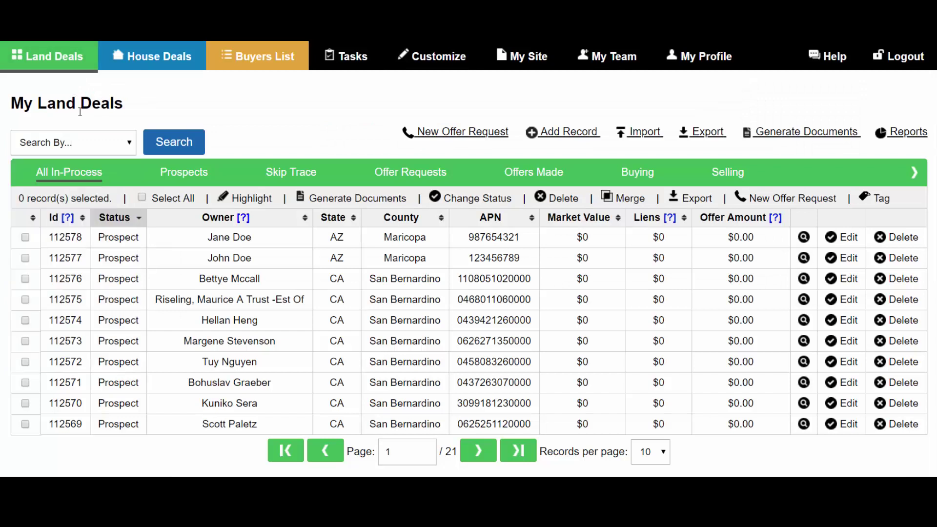
Search the land deals by tag for Campaign A.
click(68, 142)
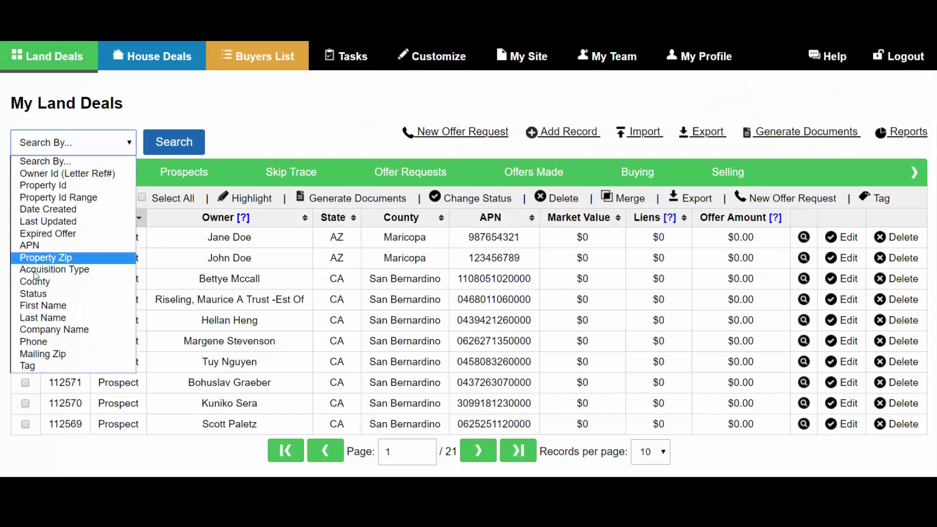
click(46, 367)
click(200, 143)
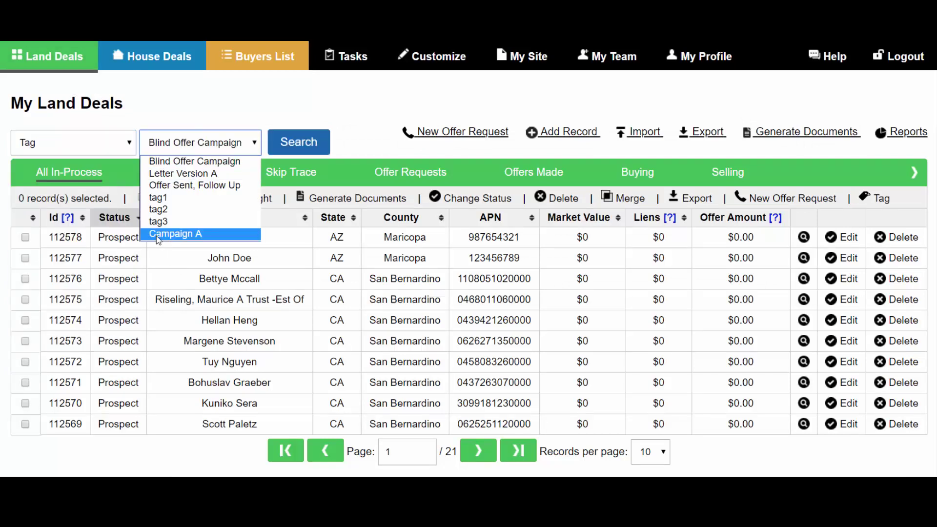
click(199, 234)
click(298, 142)
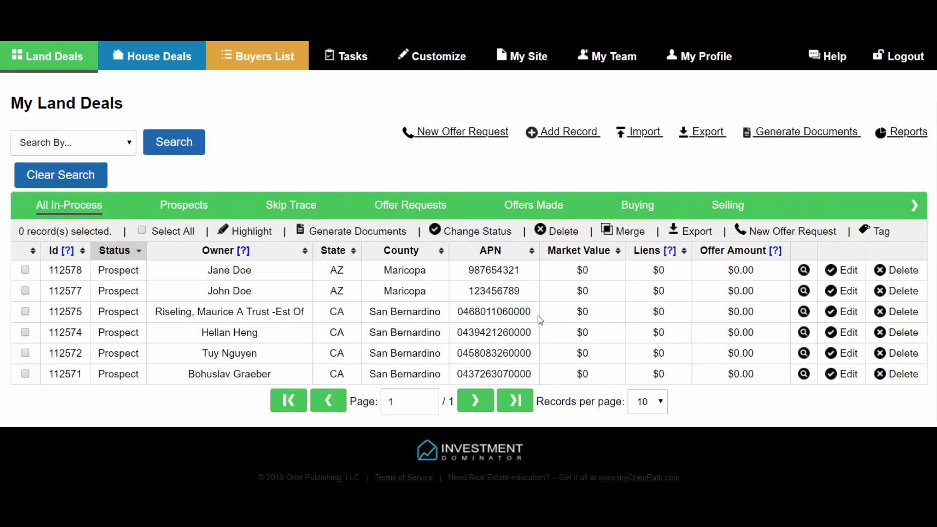
Export the first four Campaign A records to CSV and open the downloaded file.
click(25, 270)
click(25, 291)
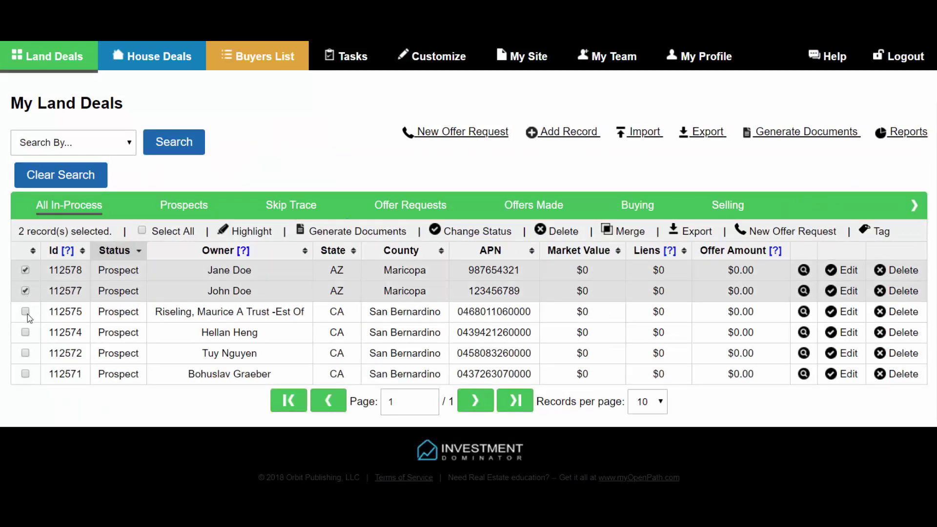
click(26, 311)
click(25, 333)
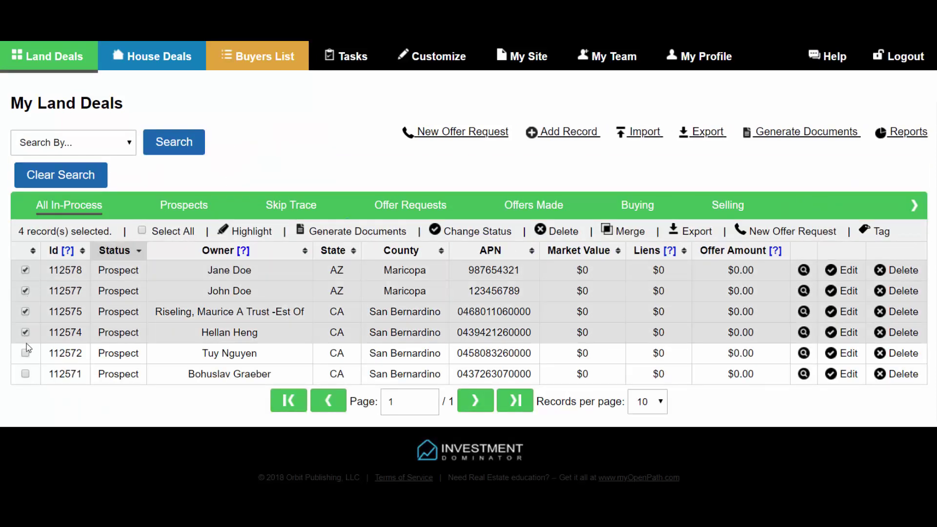
click(690, 231)
scroll(180, 426, down, 1)
click(73, 468)
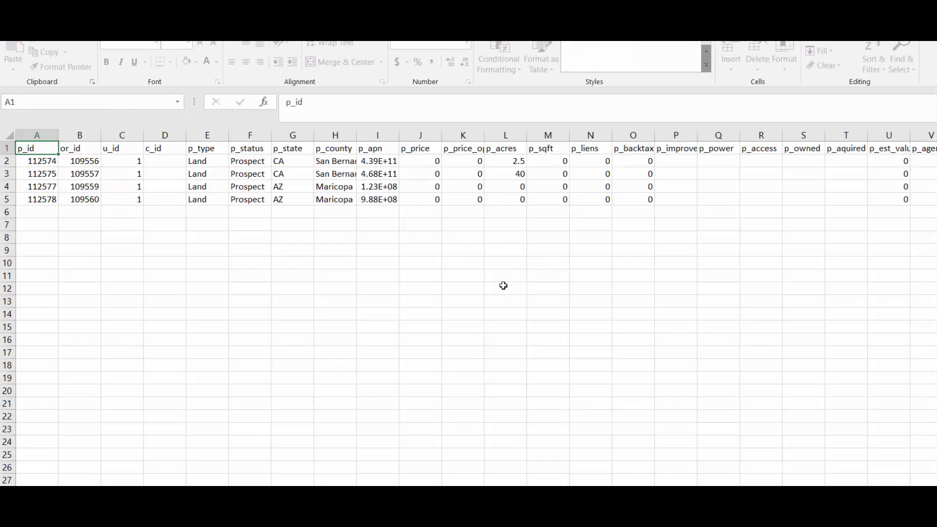
Check the tag_ids column (BT2–BT5): three records read |8| and one |8|5|.
click(476, 265)
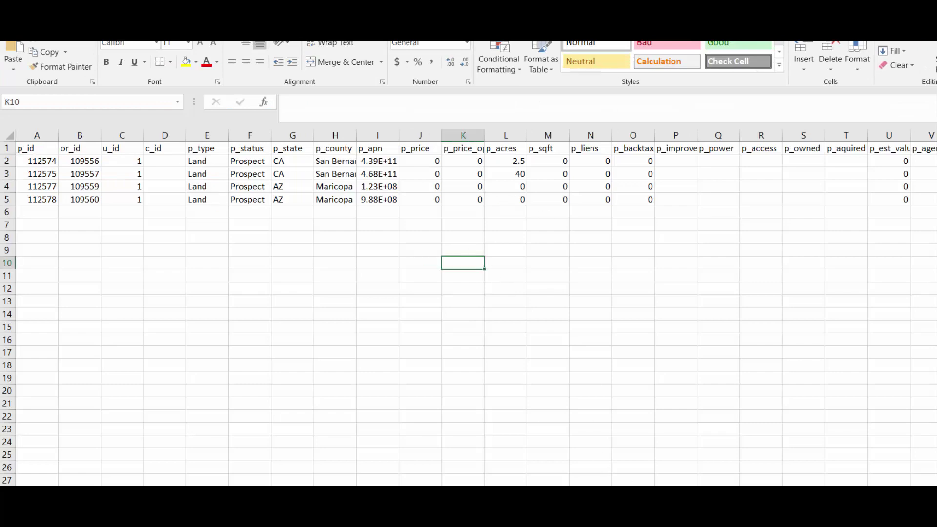
scroll(507, 166, right, 15)
click(506, 148)
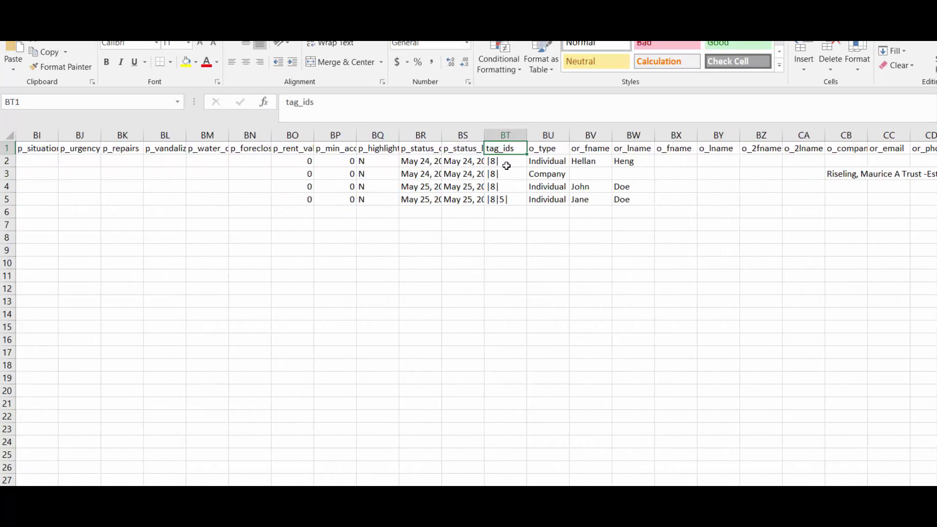
click(507, 161)
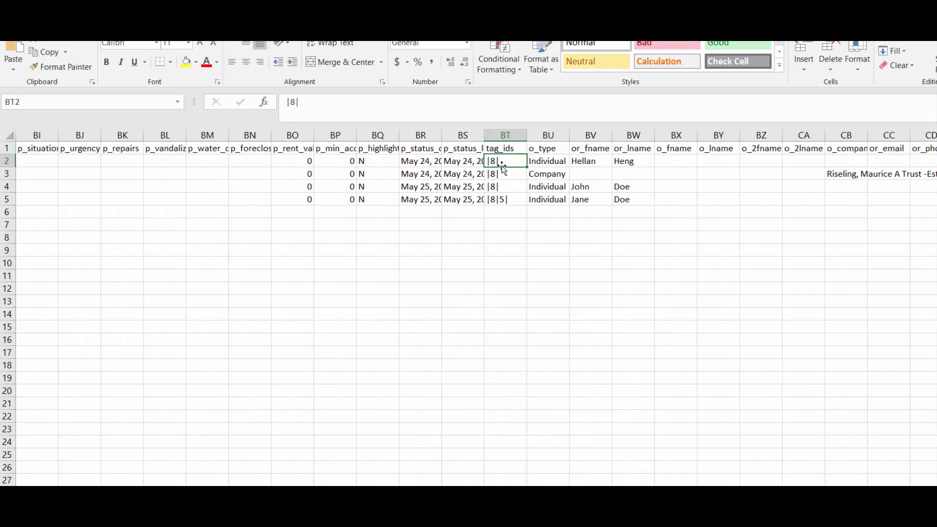
click(502, 176)
click(503, 187)
click(501, 164)
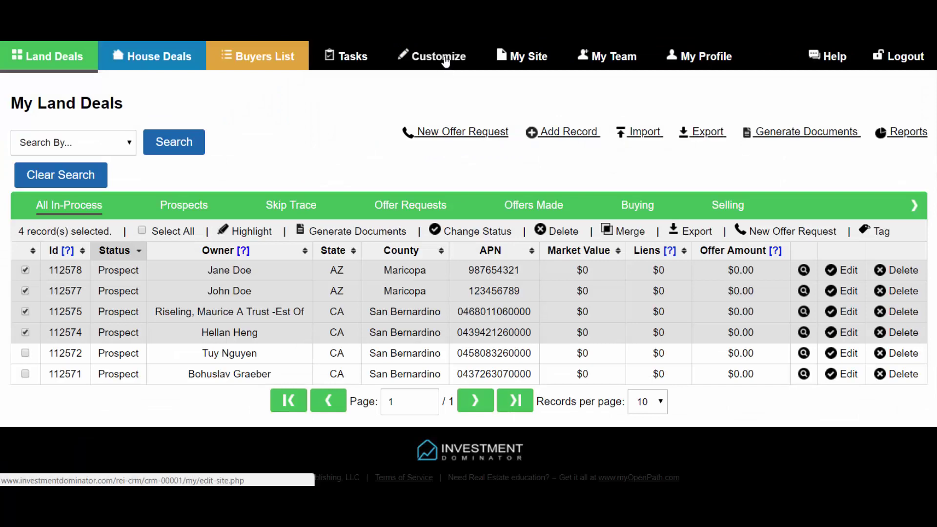
In Customize's Tags list, open tag1 (ID 5) for editing alongside Campaign A (ID 8).
click(445, 62)
click(109, 237)
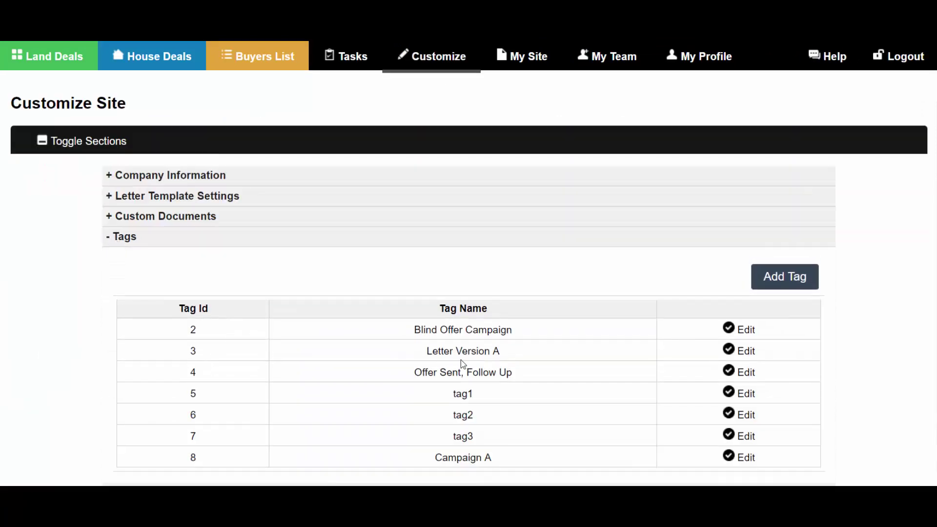
scroll(344, 207, down, 3)
drag(193, 195, 194, 243)
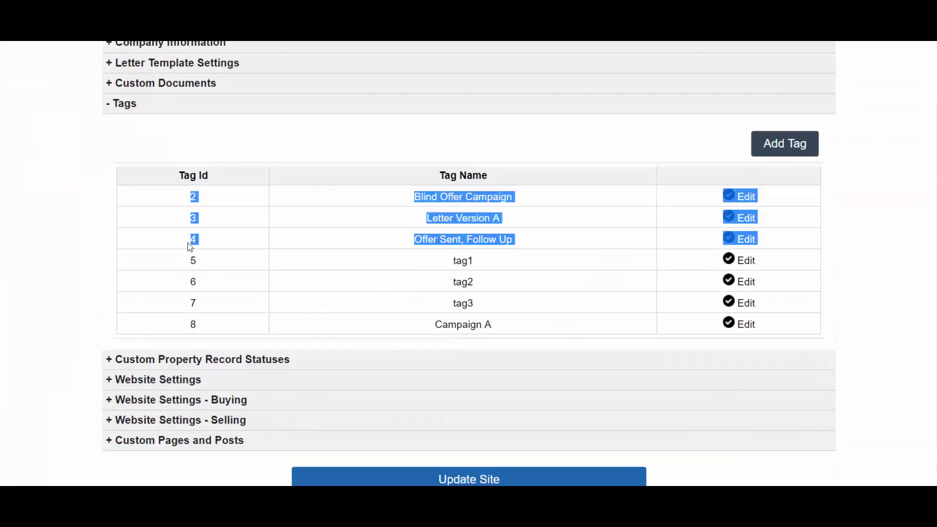
click(195, 242)
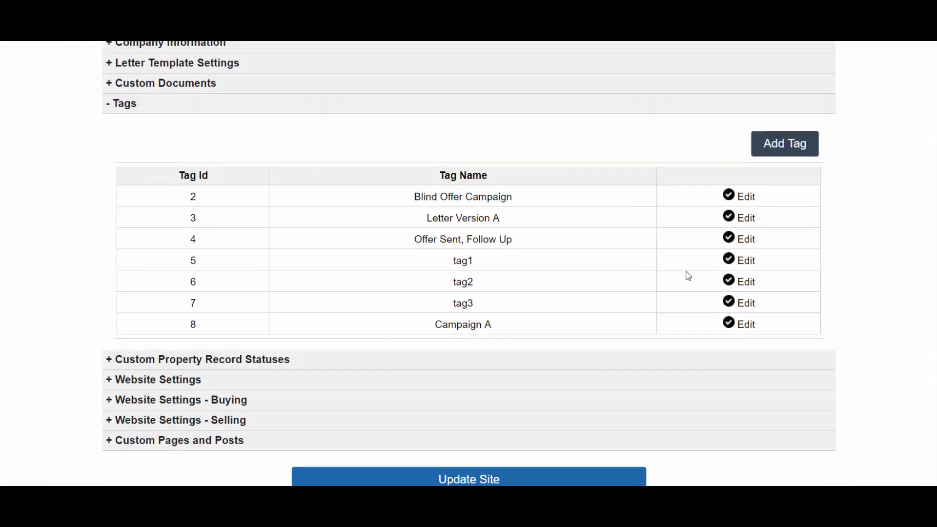
click(744, 264)
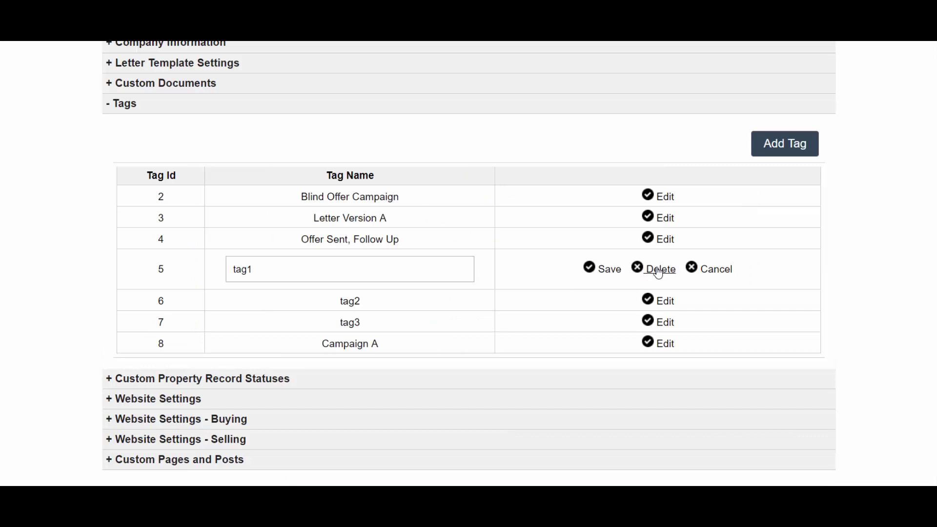